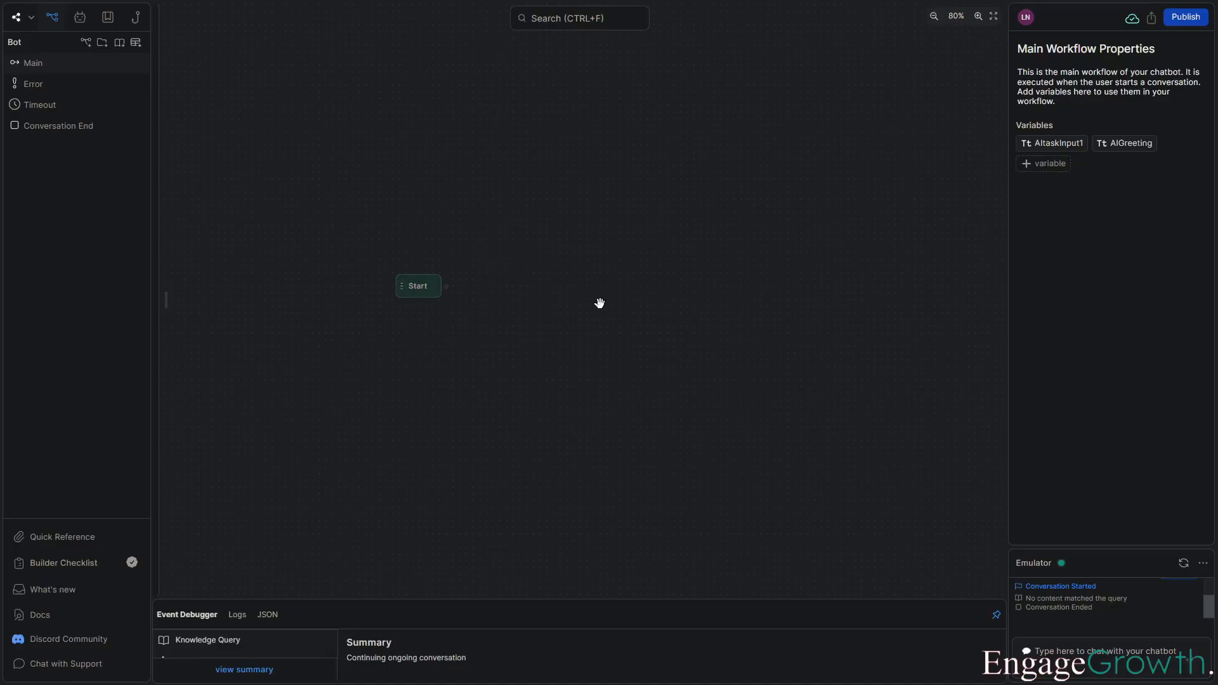
Add a standard node next to Start and rename it Greeting.
{"action": "right_click", "coordinate": [508, 283]}
{"action": "left_click", "coordinate": [543, 299]}
{"action": "double_click", "coordinate": [545, 289]}
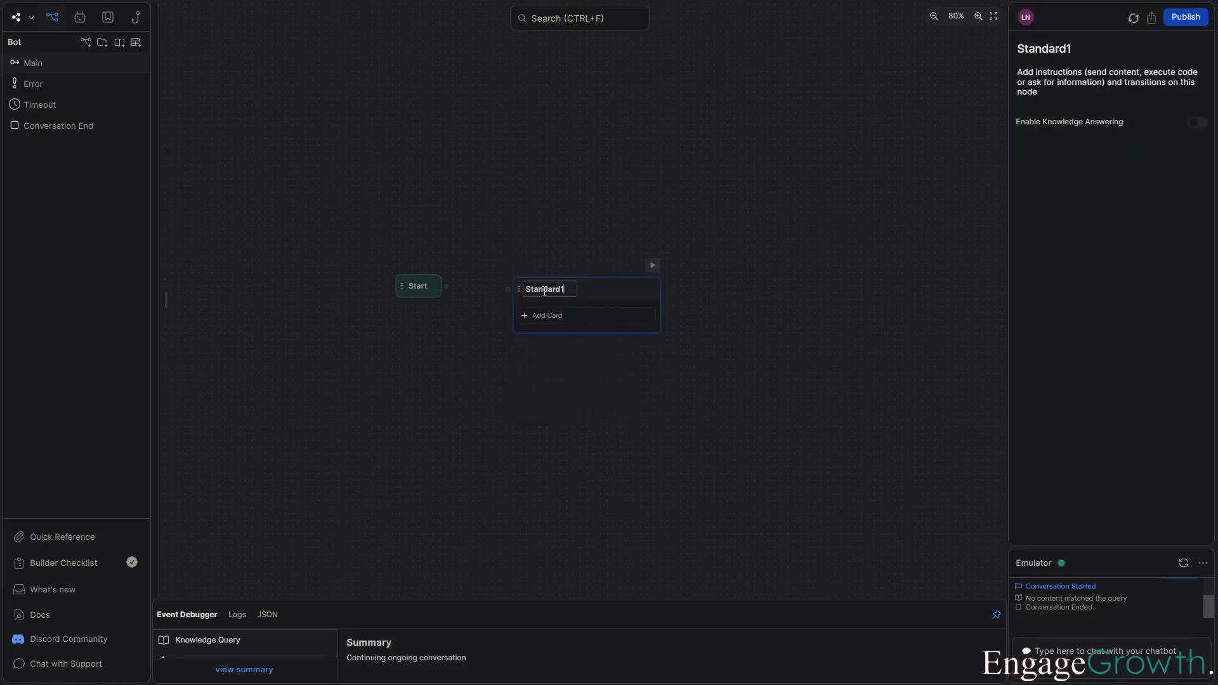
{"action": "type", "text": "Greeting"}
Add an AI Task card to Greeting with the instructions "You are going to open the conversation by typing a greeting.".
{"action": "left_click", "coordinate": [549, 316]}
{"action": "left_click", "coordinate": [222, 307]}
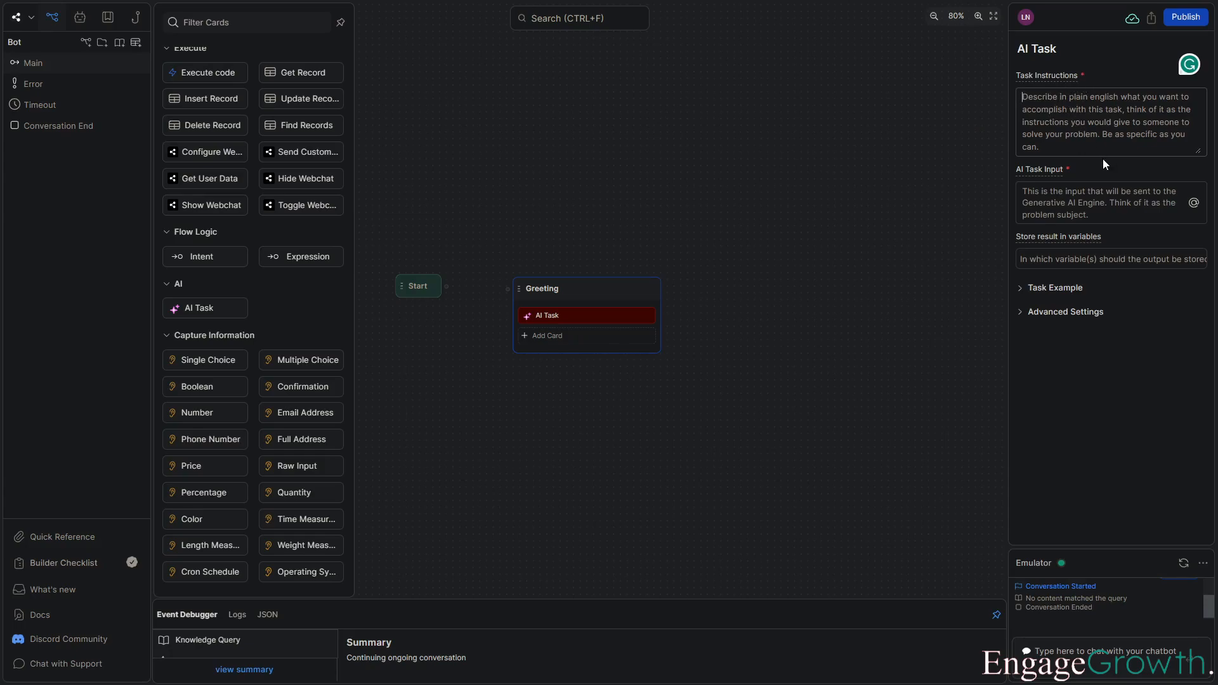
{"action": "type", "text": "You are going to open the conversation by typing a greeting."}
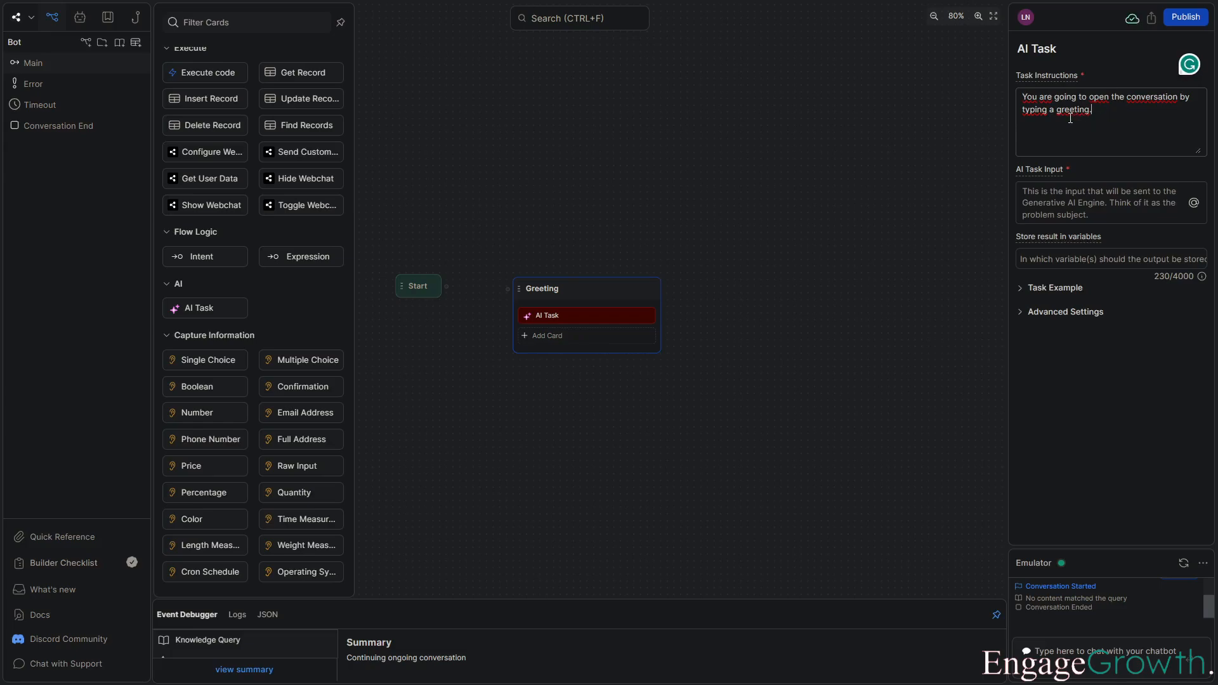
Replace the word "typing" with "saying" in the AI task instructions.
{"action": "double_click", "coordinate": [1034, 111]}
{"action": "key", "text": "BackSpace"}
{"action": "type", "text": "as"}
{"action": "key", "text": "BackSpace"}
{"action": "key", "text": "BackSpace"}
{"action": "type", "text": "saying"}
{"action": "left_click", "coordinate": [917, 152]}
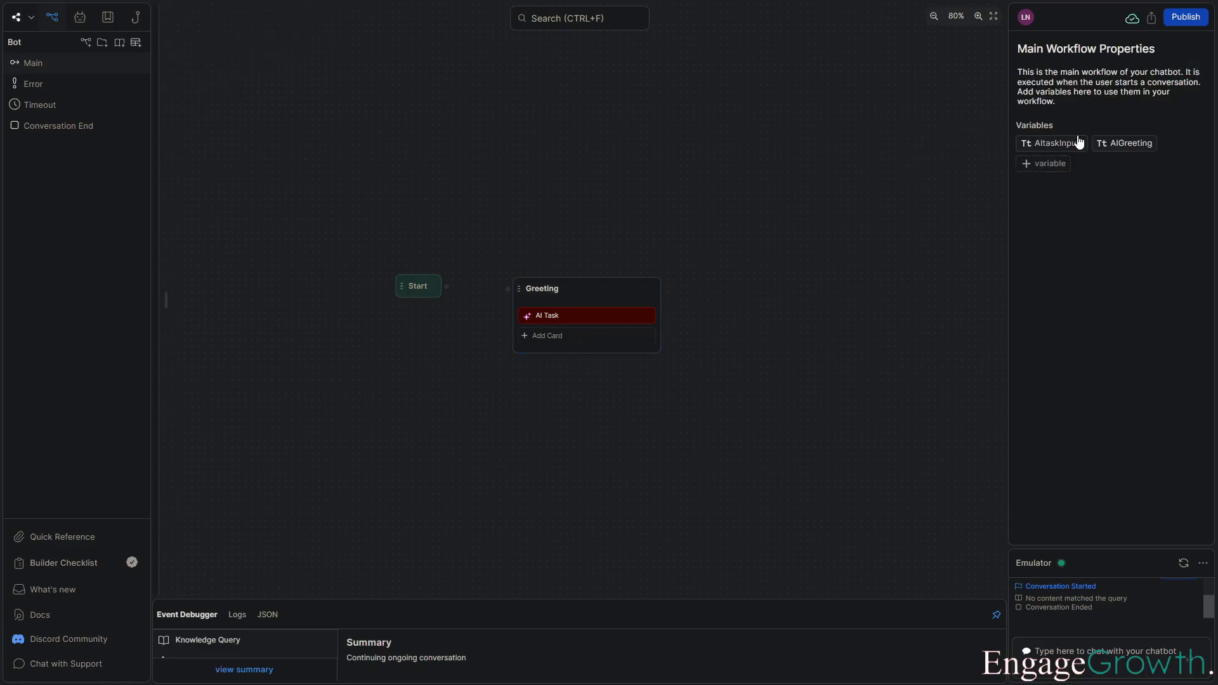
Set the AI Task input to the workflow.AItaskInput1 variable.
{"action": "mouse_move", "coordinate": [1069, 144]}
{"action": "mouse_move", "coordinate": [1128, 151]}
{"action": "left_click", "coordinate": [637, 323]}
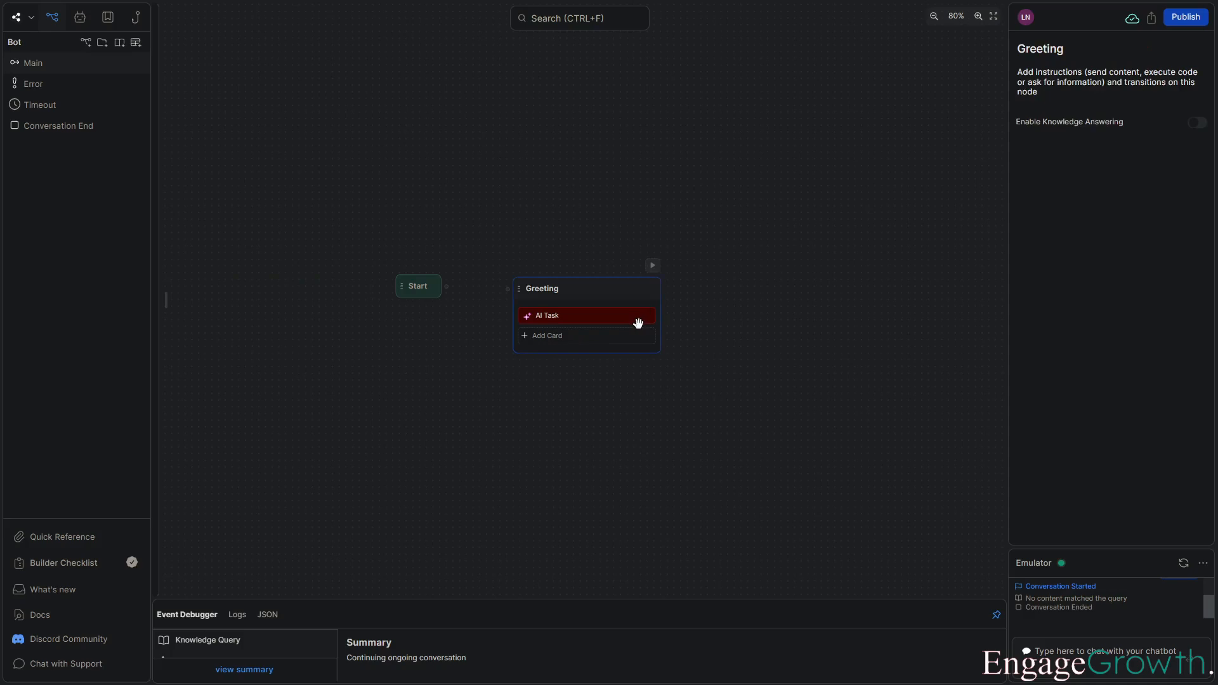
{"action": "left_click", "coordinate": [606, 314]}
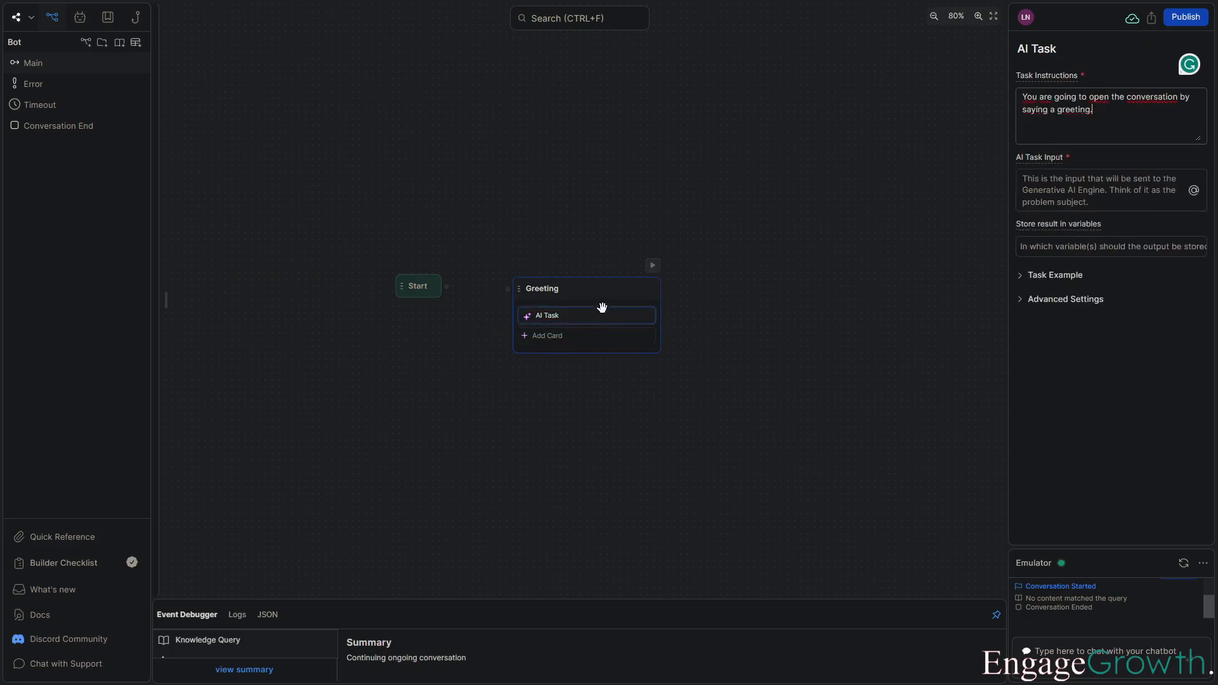
{"action": "left_click", "coordinate": [1194, 192]}
{"action": "left_click", "coordinate": [1124, 247]}
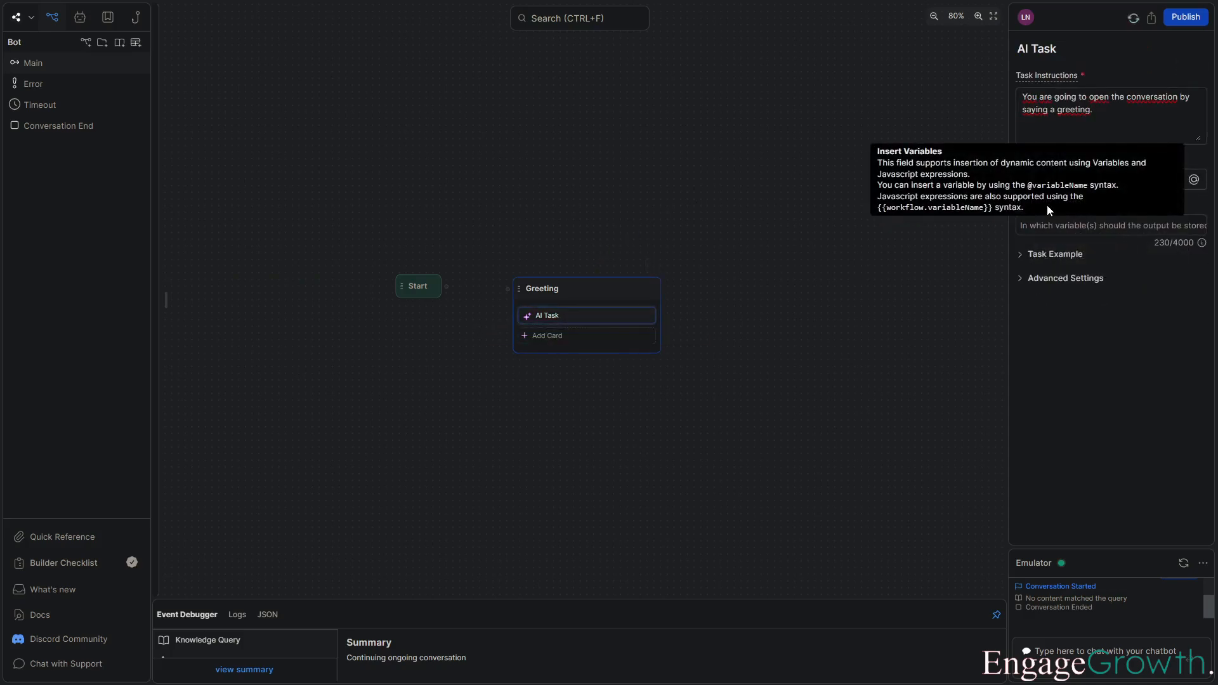
{"action": "left_click", "coordinate": [917, 243]}
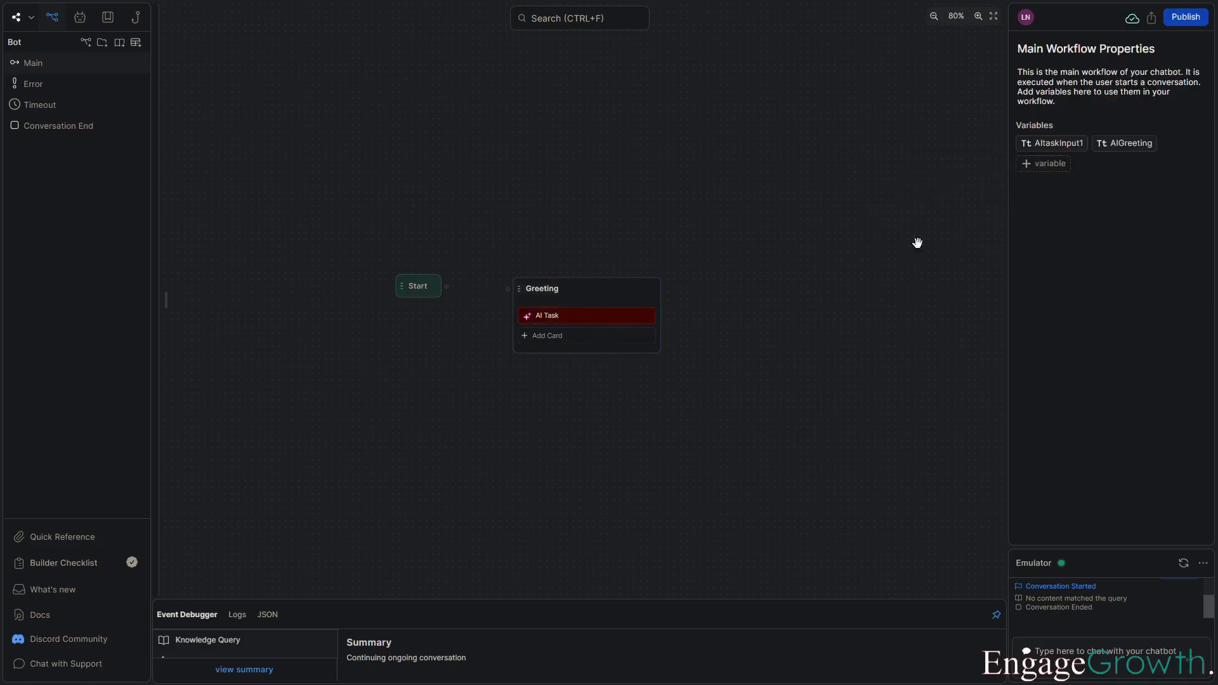
Store the AI task's result in the workflow.AIGreeting variable.
{"action": "left_click", "coordinate": [574, 315]}
{"action": "left_click", "coordinate": [1089, 227]}
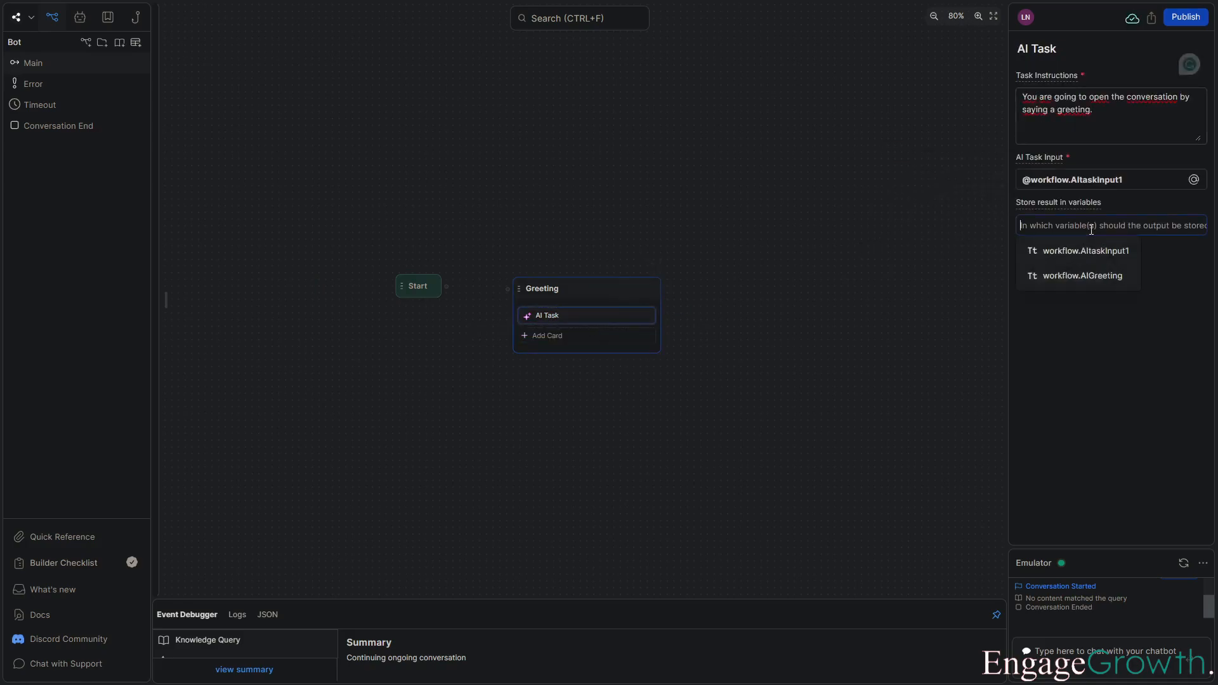
{"action": "left_click", "coordinate": [1112, 282]}
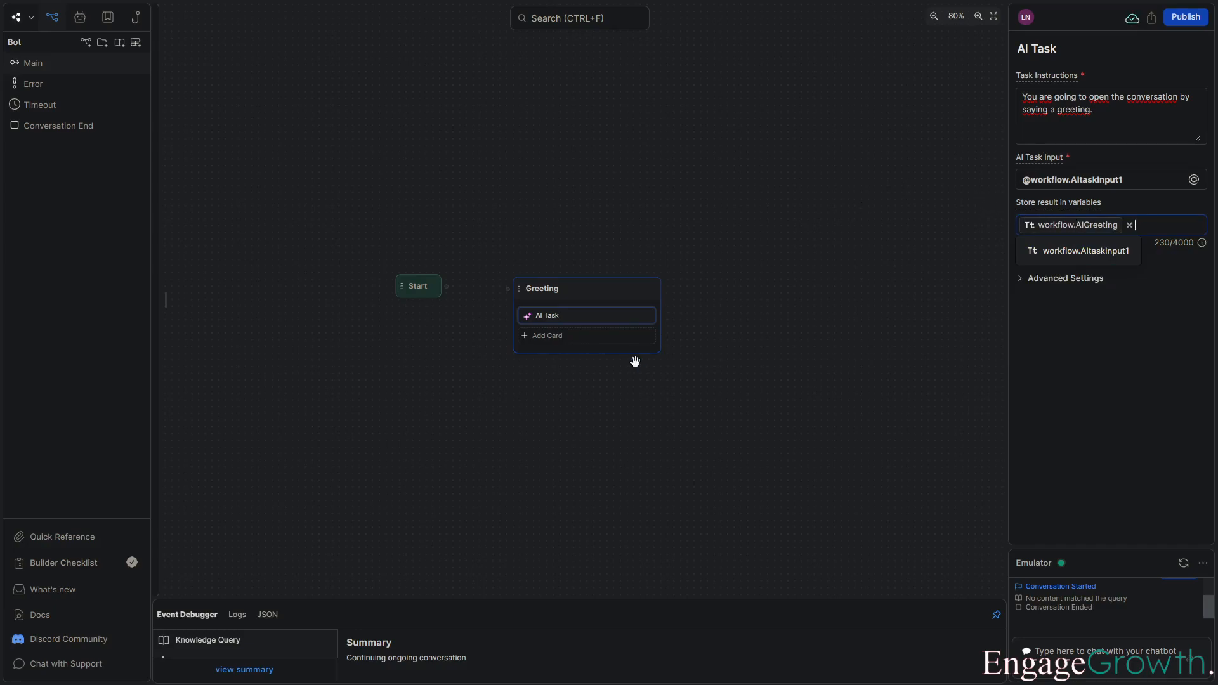
Connect the Start node to the Greeting node.
{"action": "left_click", "coordinate": [469, 264]}
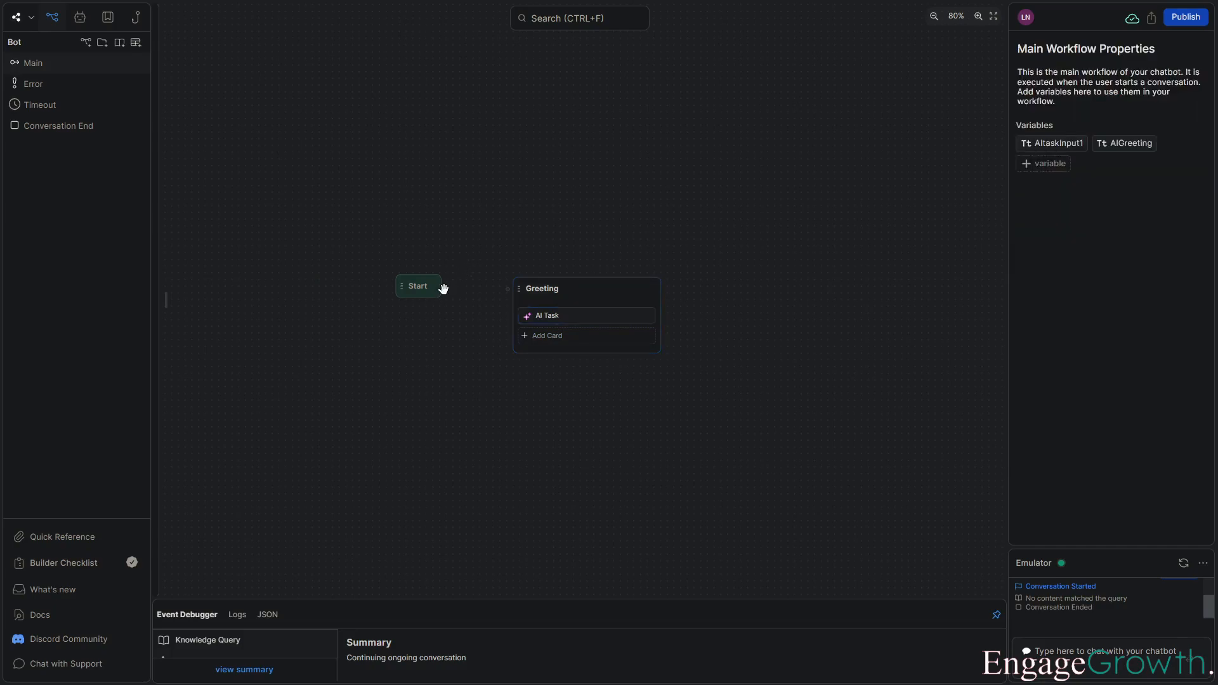
{"action": "left_click_drag", "start_coordinate": [446, 286], "coordinate": [508, 289]}
Add a Text card to Greeting that sends the workflow.AIGreeting variable to the user.
{"action": "left_click", "coordinate": [575, 344]}
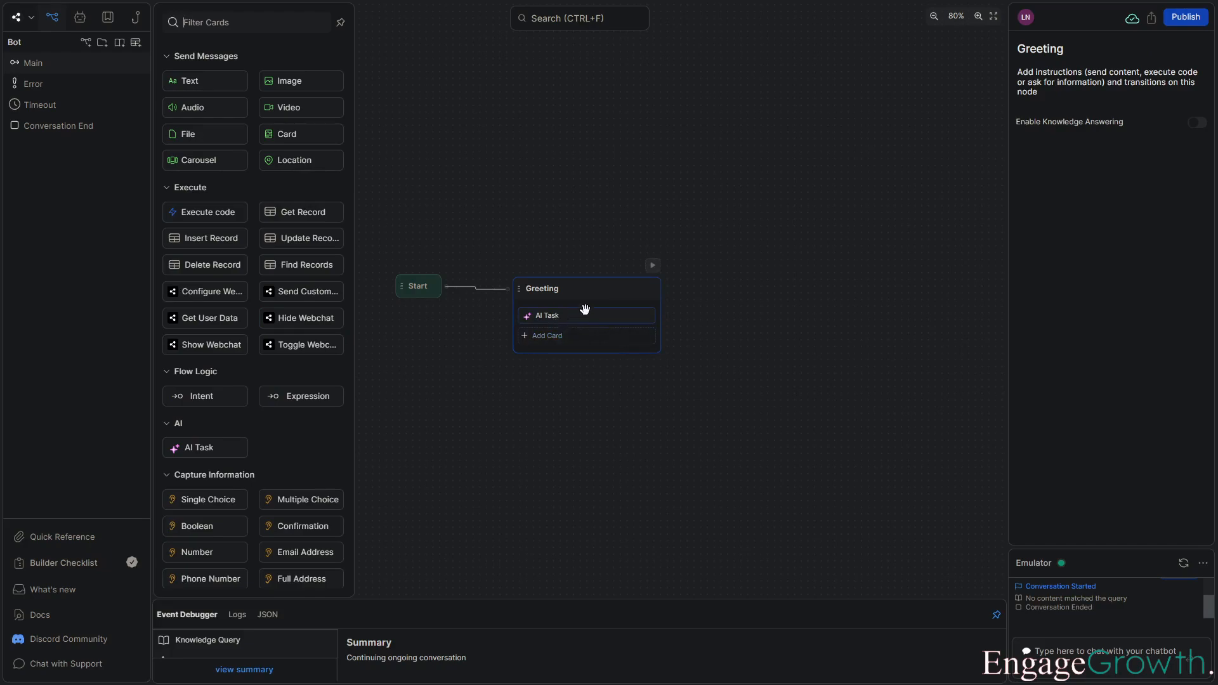
{"action": "left_click", "coordinate": [212, 83]}
{"action": "left_click", "coordinate": [1194, 116]}
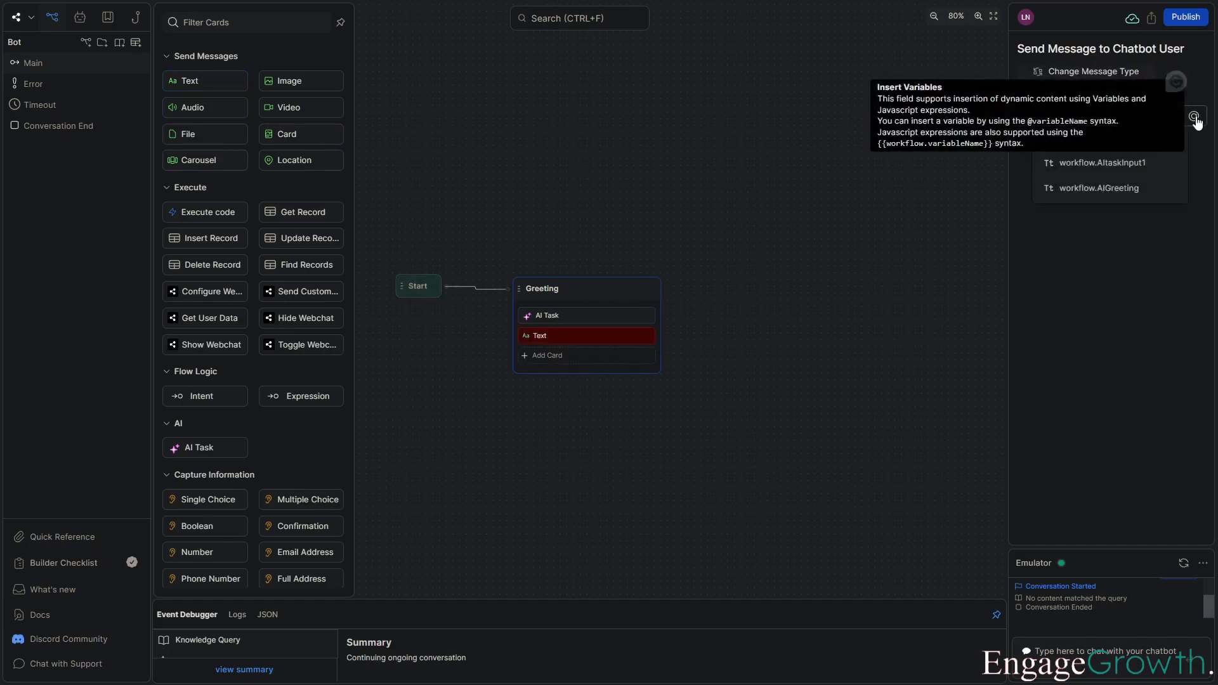
{"action": "left_click", "coordinate": [1107, 192]}
{"action": "left_click", "coordinate": [736, 217]}
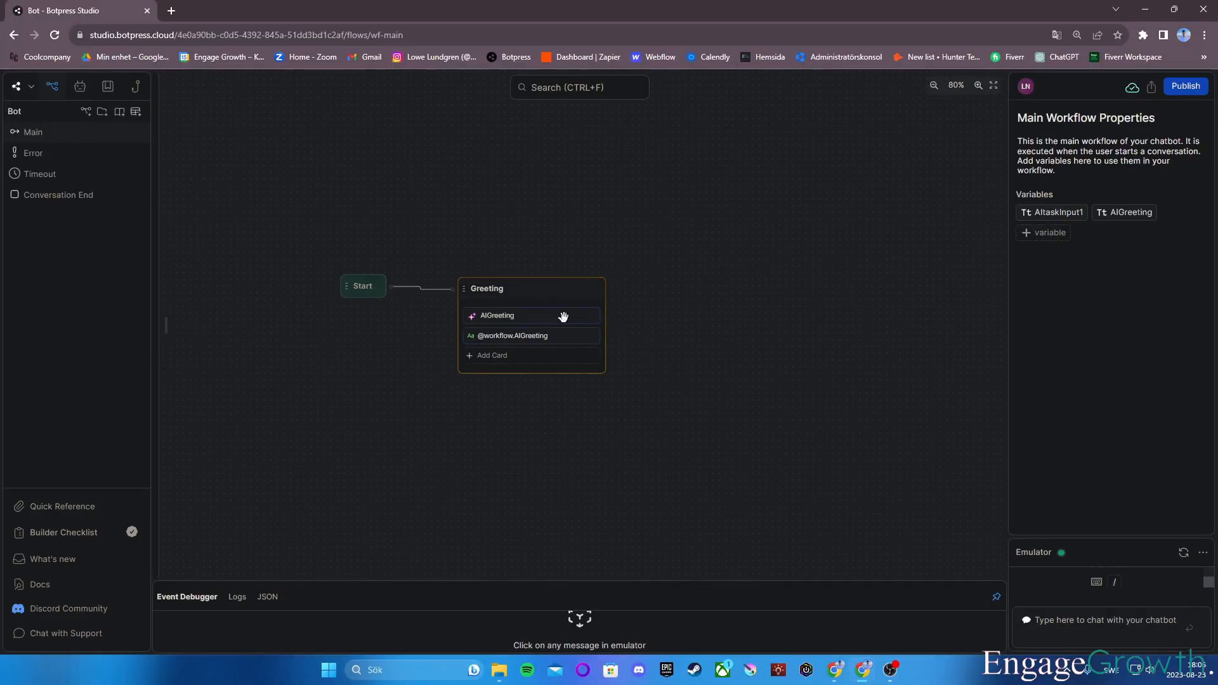
Test the bot in the emulator by sending the message "Hey".
{"action": "left_click", "coordinate": [1053, 609]}
{"action": "type", "text": "Hey"}
{"action": "key", "text": "Return"}
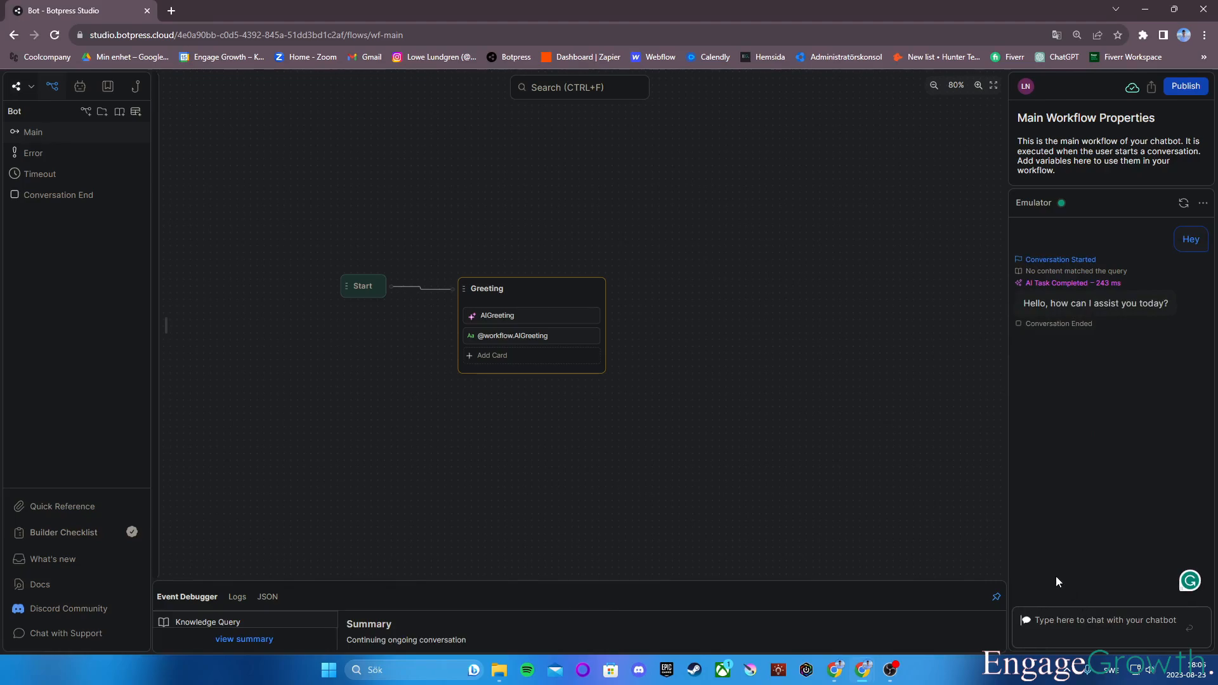
Add an Expression transition card labelled always to the Greeting node.
{"action": "left_click_drag", "start_coordinate": [887, 449], "coordinate": [818, 424]}
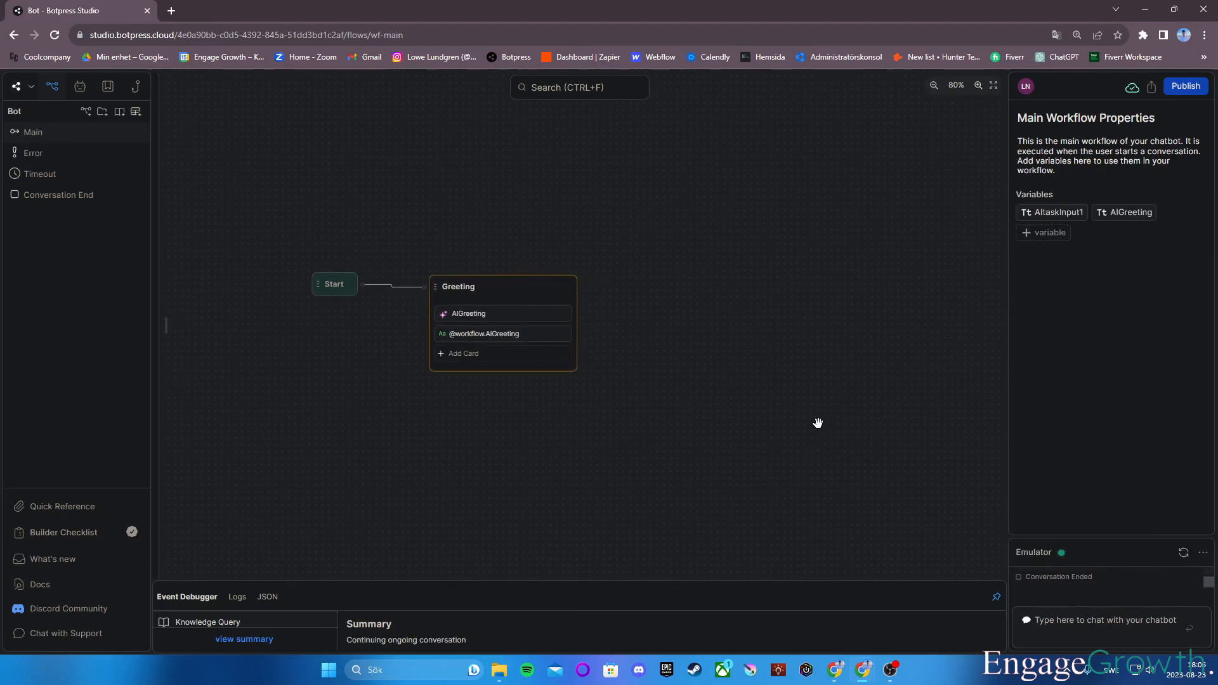
{"action": "left_click_drag", "start_coordinate": [742, 322], "coordinate": [717, 334]}
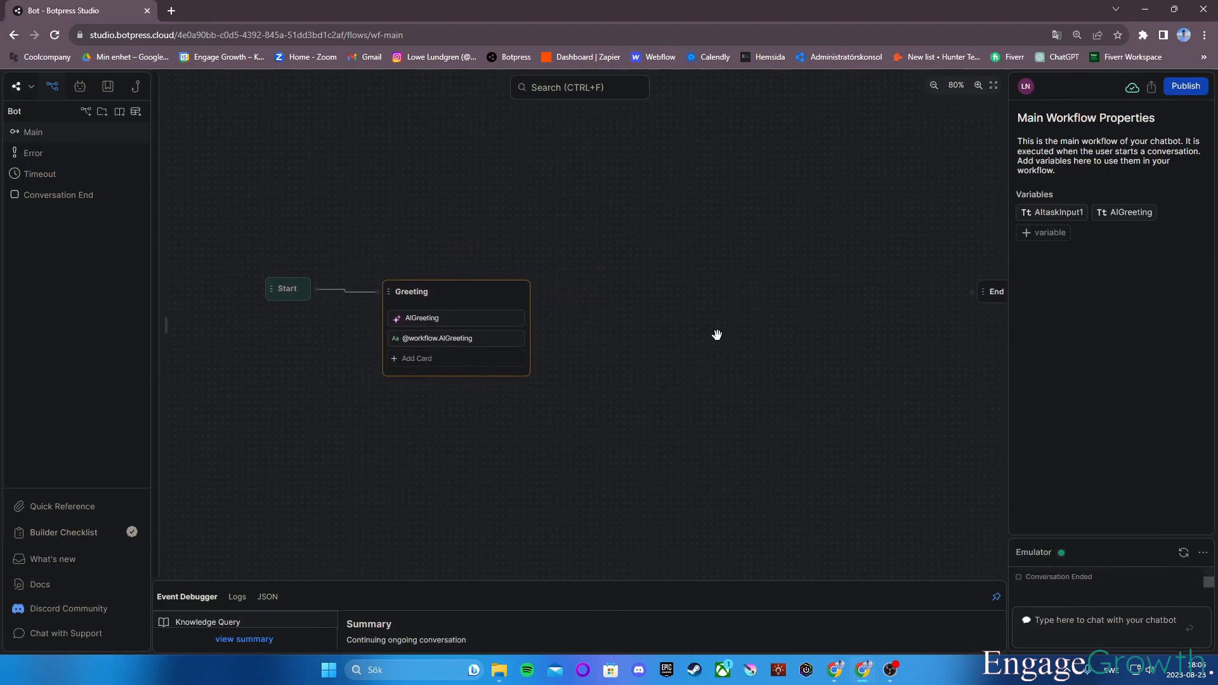
{"action": "left_click", "coordinate": [460, 366]}
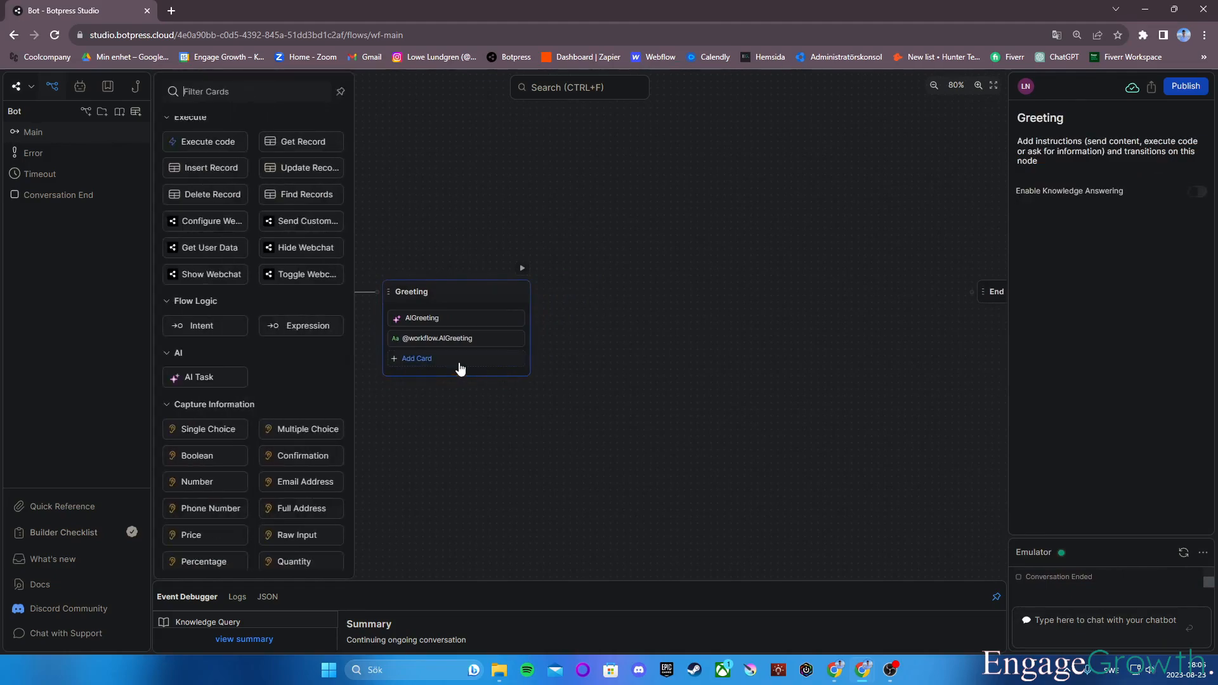
{"action": "left_click", "coordinate": [310, 328]}
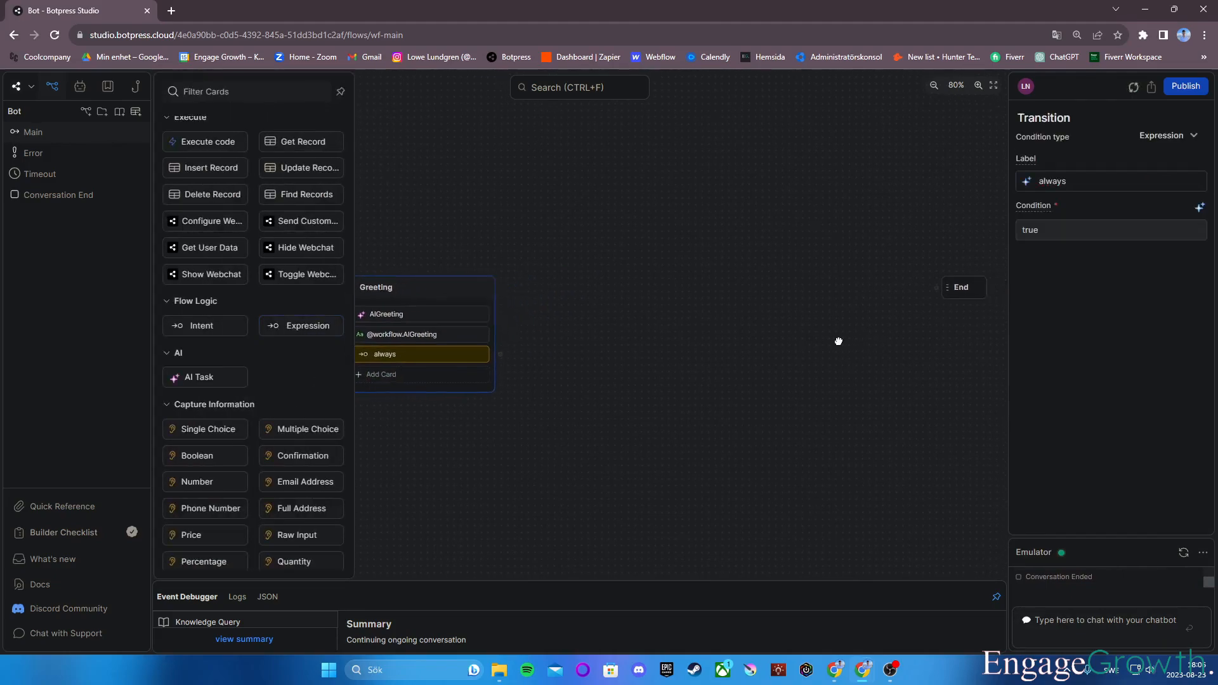
{"action": "left_click", "coordinate": [826, 290]}
{"action": "left_click", "coordinate": [413, 348]}
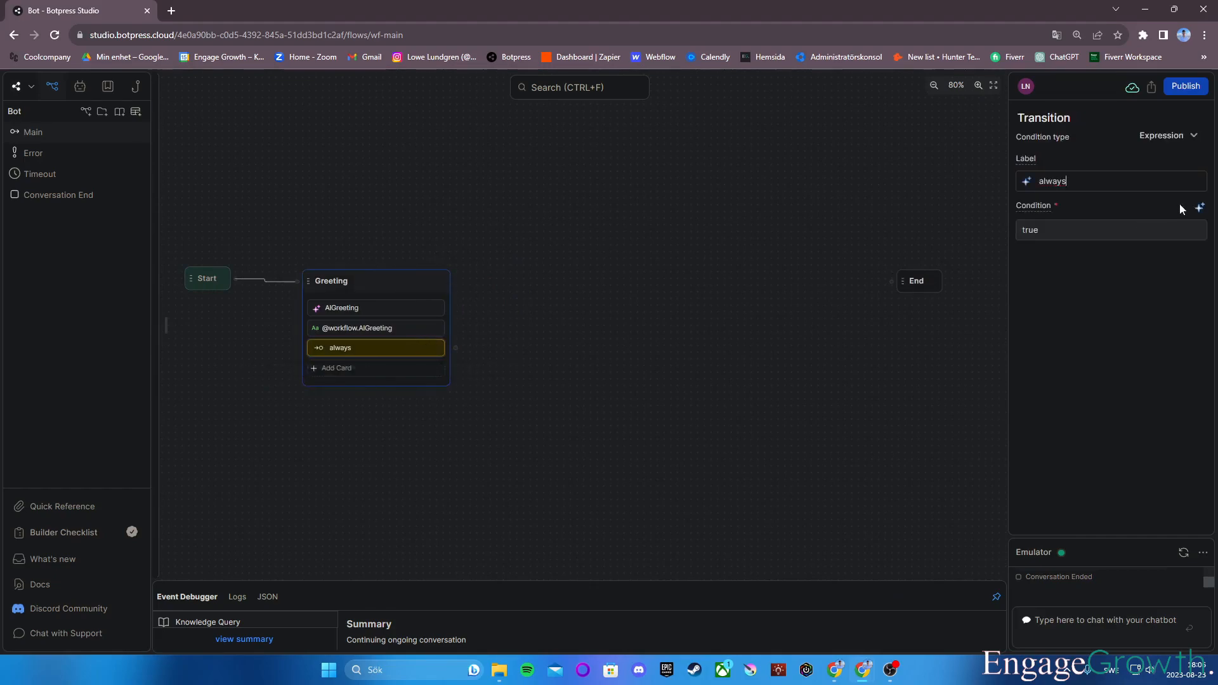
Add a new standard node and connect Greeting's always transition to it.
{"action": "mouse_move", "coordinate": [630, 279]}
{"action": "left_mouse_down"}
{"action": "mouse_move", "coordinate": [696, 267]}
{"action": "mouse_move", "coordinate": [628, 302]}
{"action": "left_mouse_up"}
{"action": "right_click", "coordinate": [585, 300]}
{"action": "left_click", "coordinate": [606, 319]}
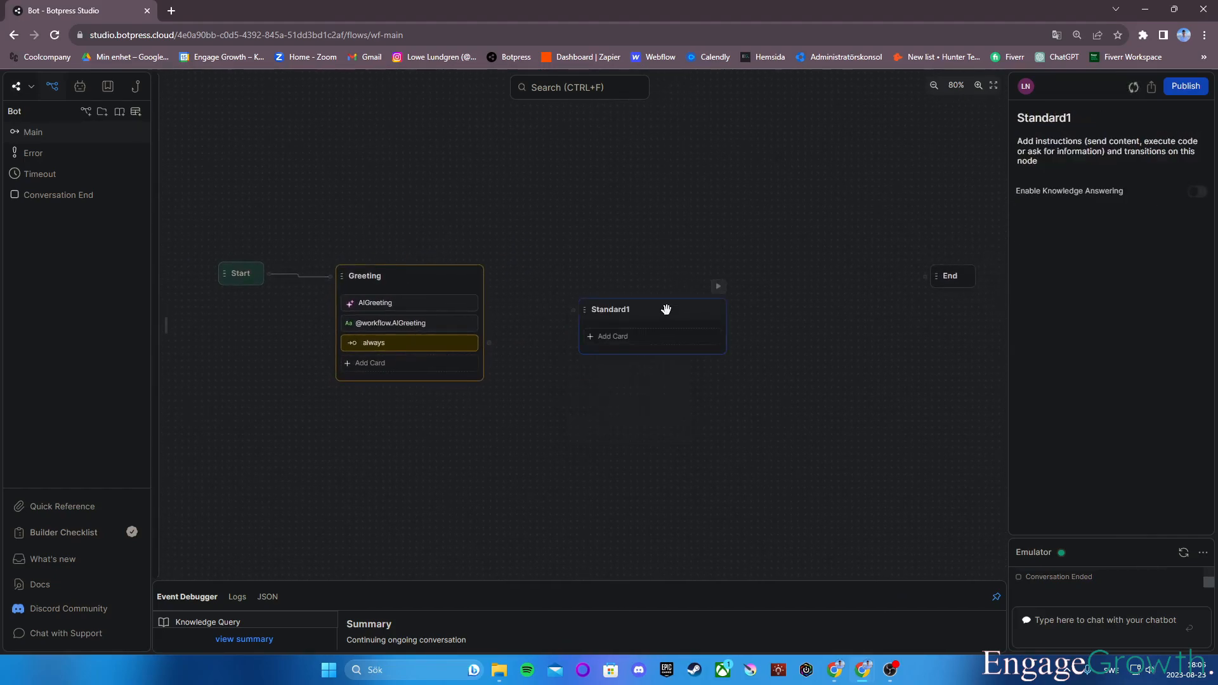
{"action": "left_click_drag", "start_coordinate": [489, 343], "coordinate": [574, 276]}
Rename the new node Question.
{"action": "double_click", "coordinate": [624, 279]}
{"action": "type", "text": "Question"}
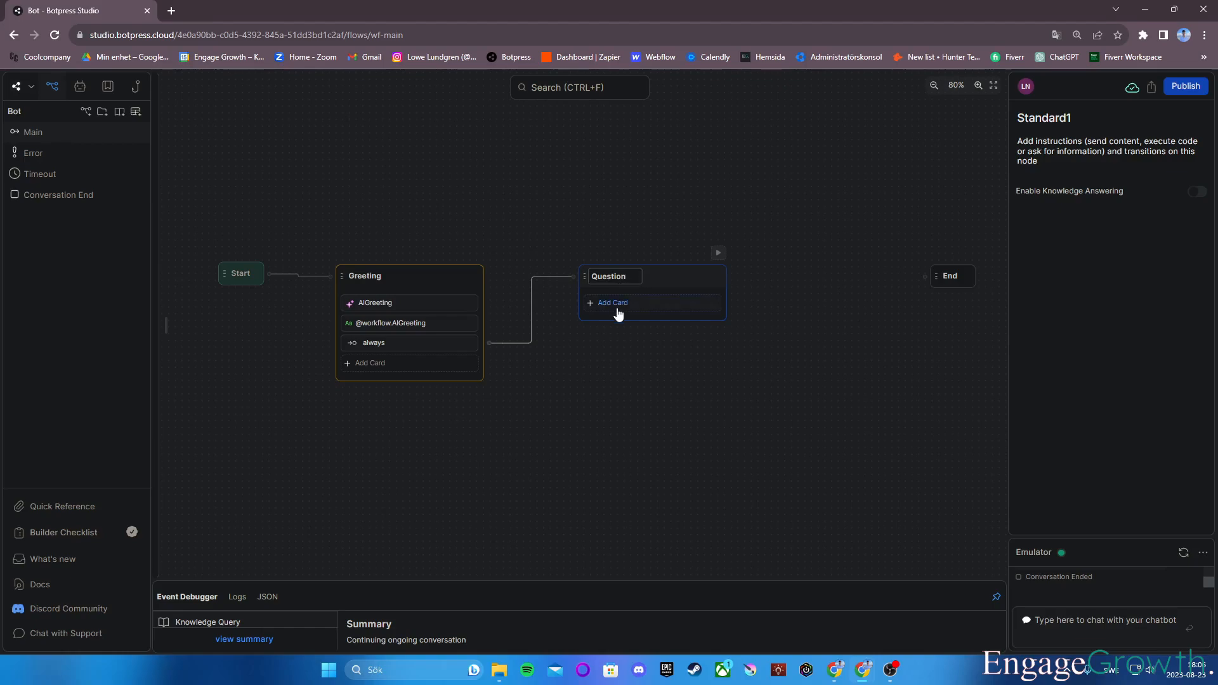
{"action": "left_click", "coordinate": [784, 342]}
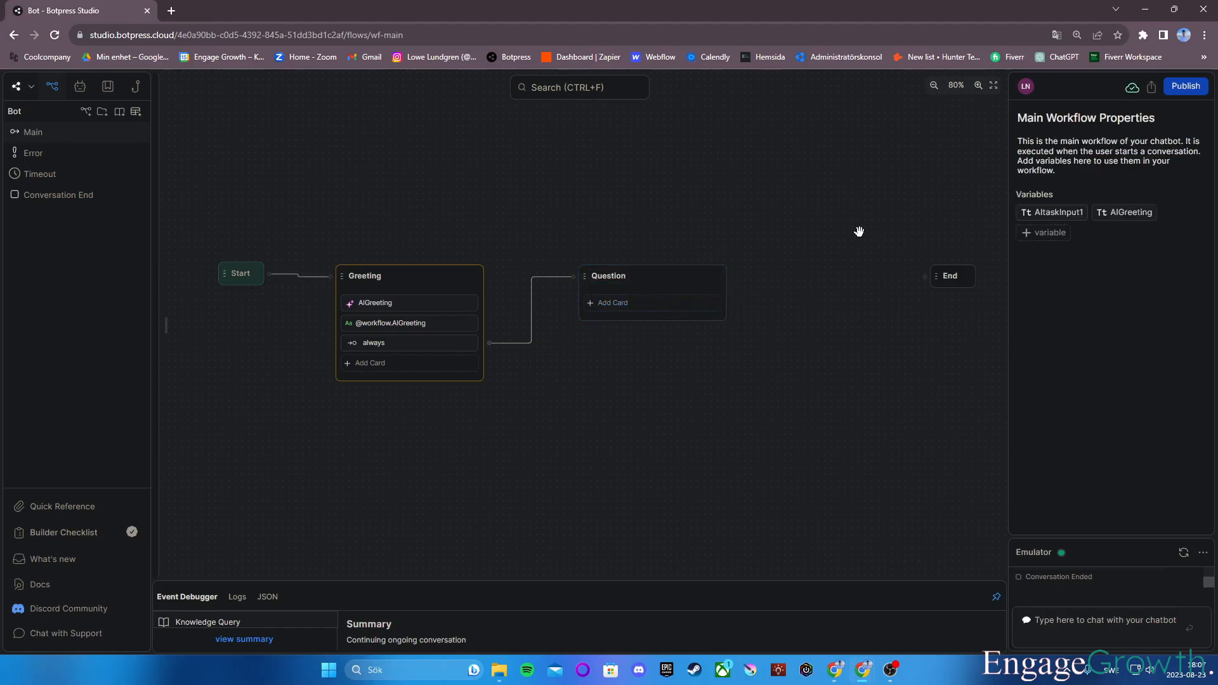
Create a String workflow variable named Question.
{"action": "left_click", "coordinate": [1044, 233]}
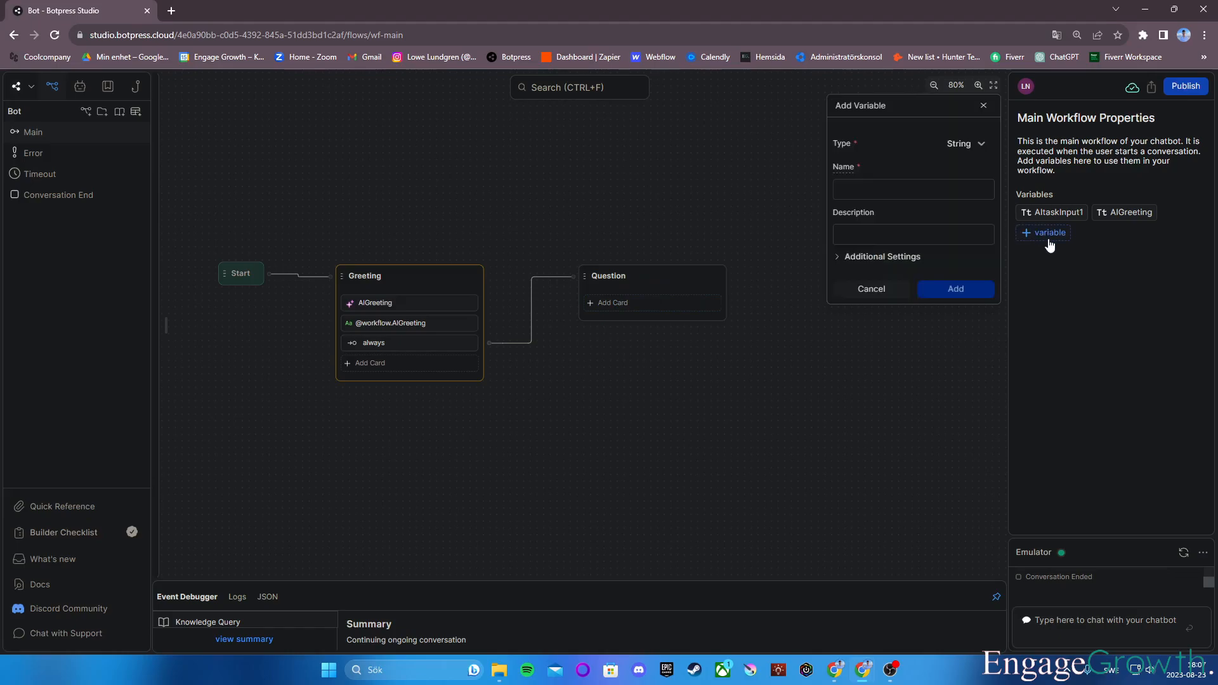
{"action": "left_click", "coordinate": [932, 195]}
{"action": "type", "text": "Question"}
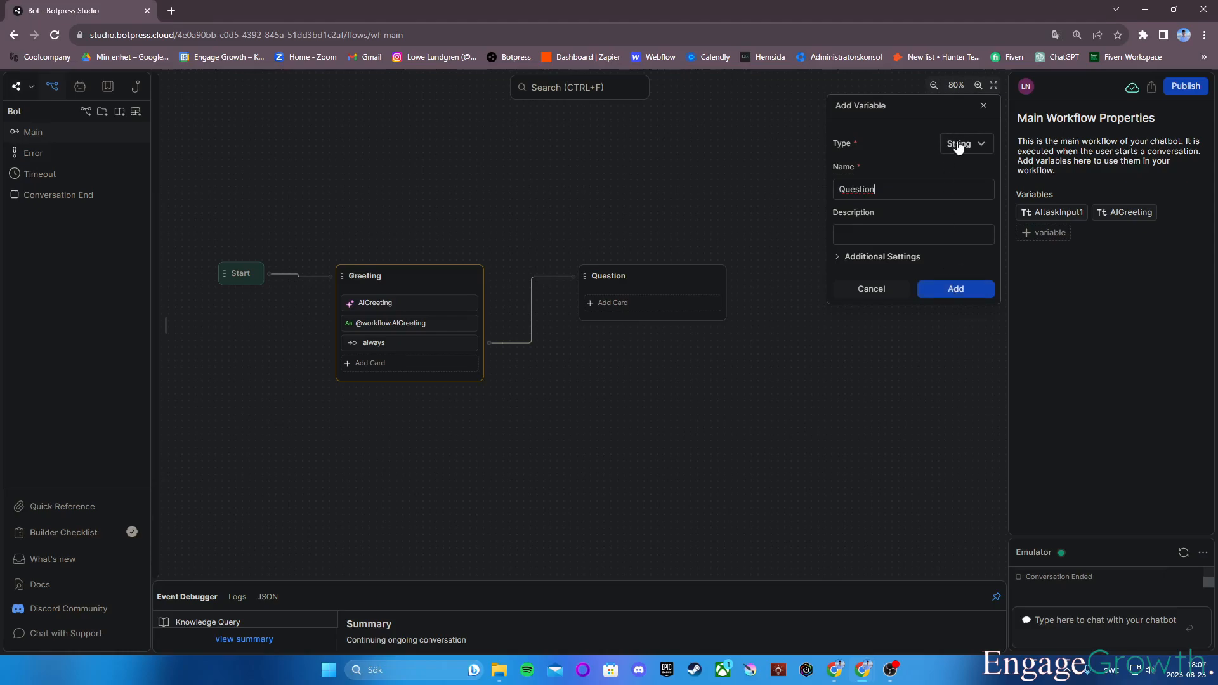
{"action": "left_click", "coordinate": [945, 291]}
Add a Raw Input card to Question asking "What would you like to know?" and storing the answer in workflow.Question.
{"action": "left_click", "coordinate": [644, 303]}
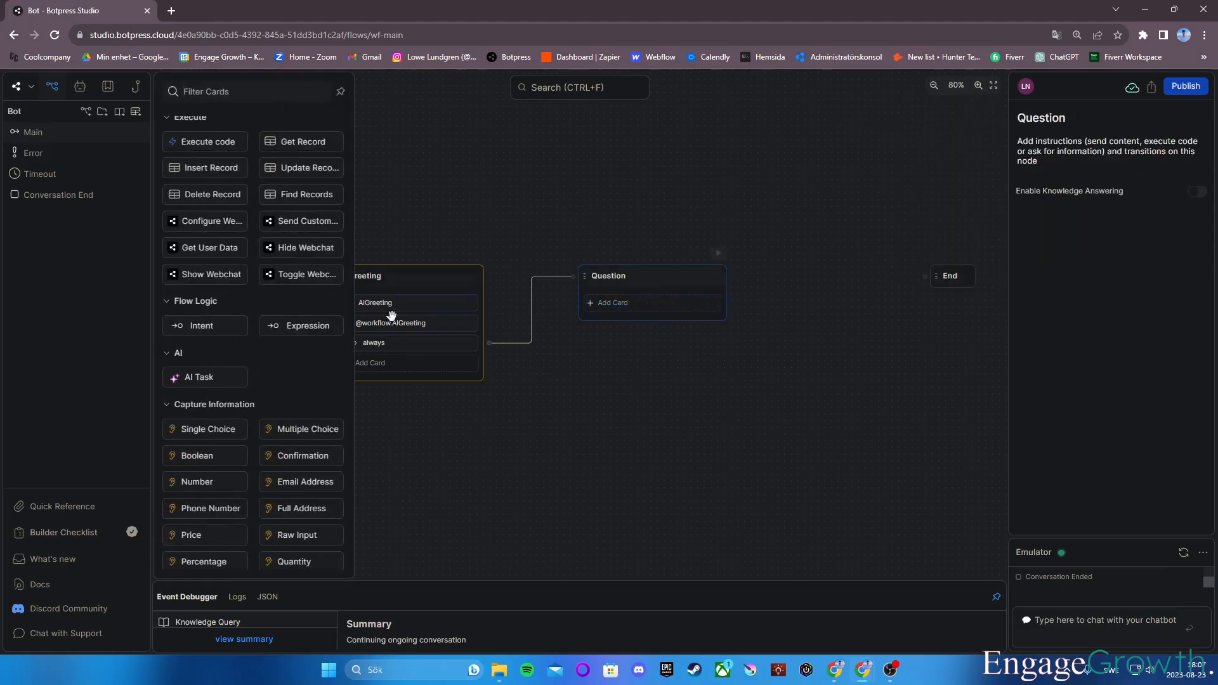
{"action": "scroll", "coordinate": [283, 485], "scroll_direction": "down", "scroll_amount": 1}
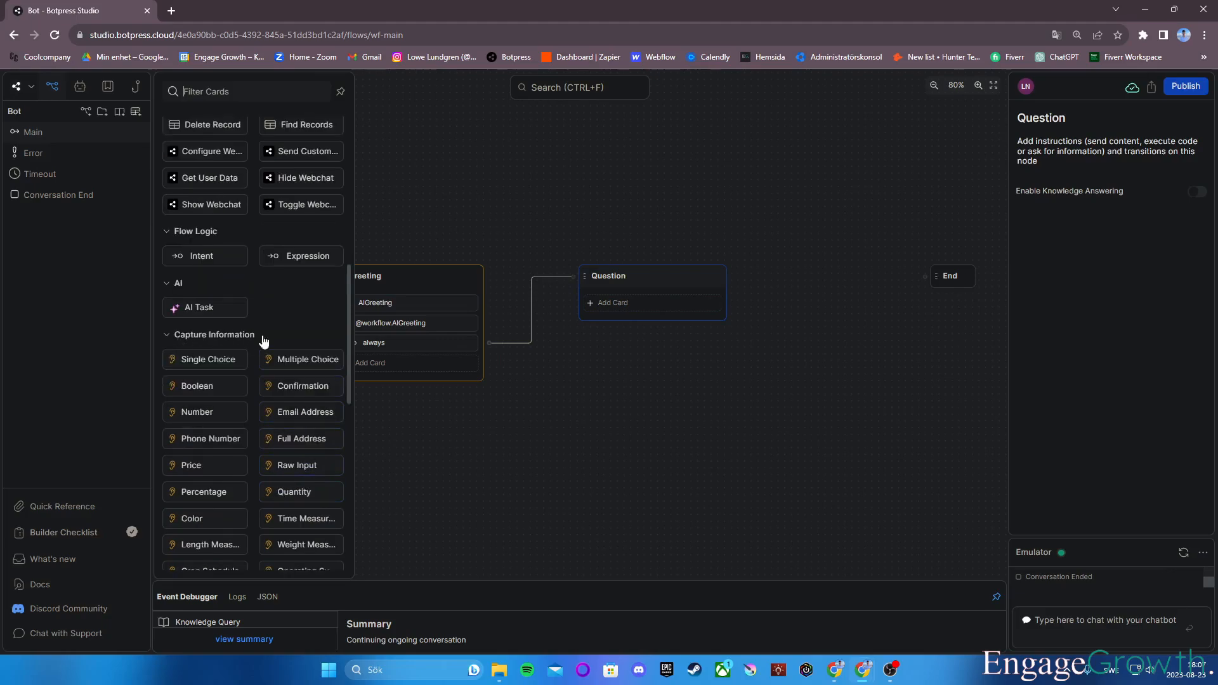
{"action": "left_click", "coordinate": [309, 468]}
{"action": "left_click_drag", "start_coordinate": [819, 411], "coordinate": [848, 408]}
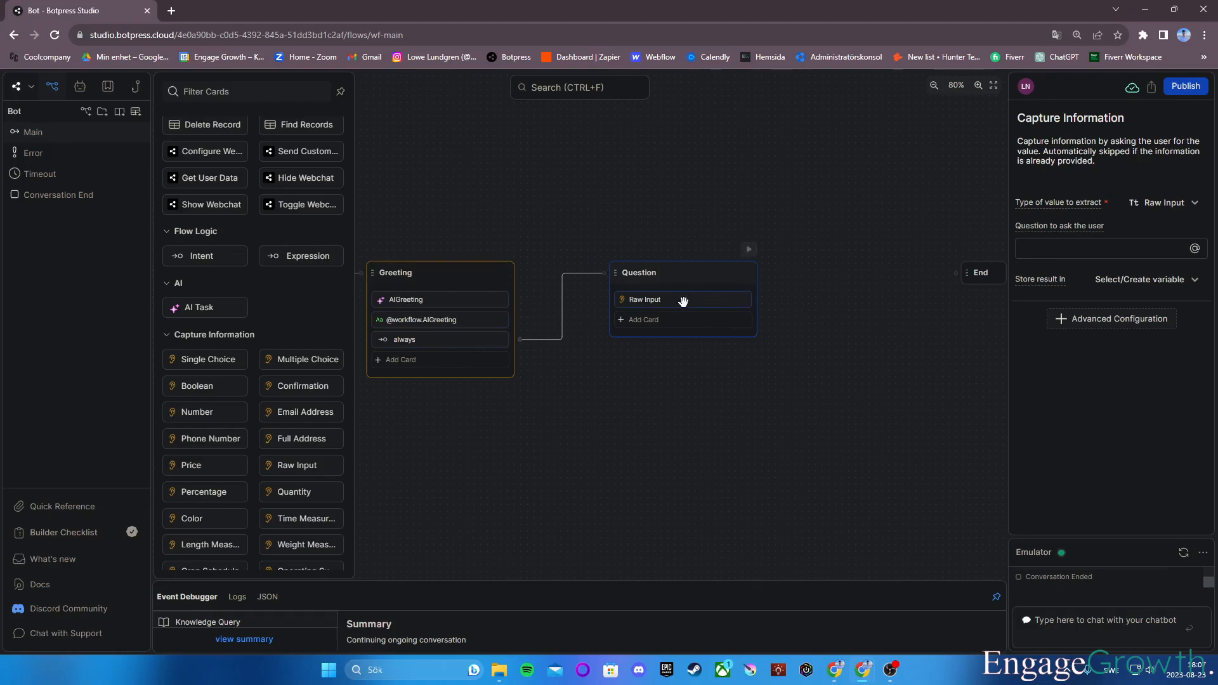
{"action": "type", "text": "What would you like to know?"}
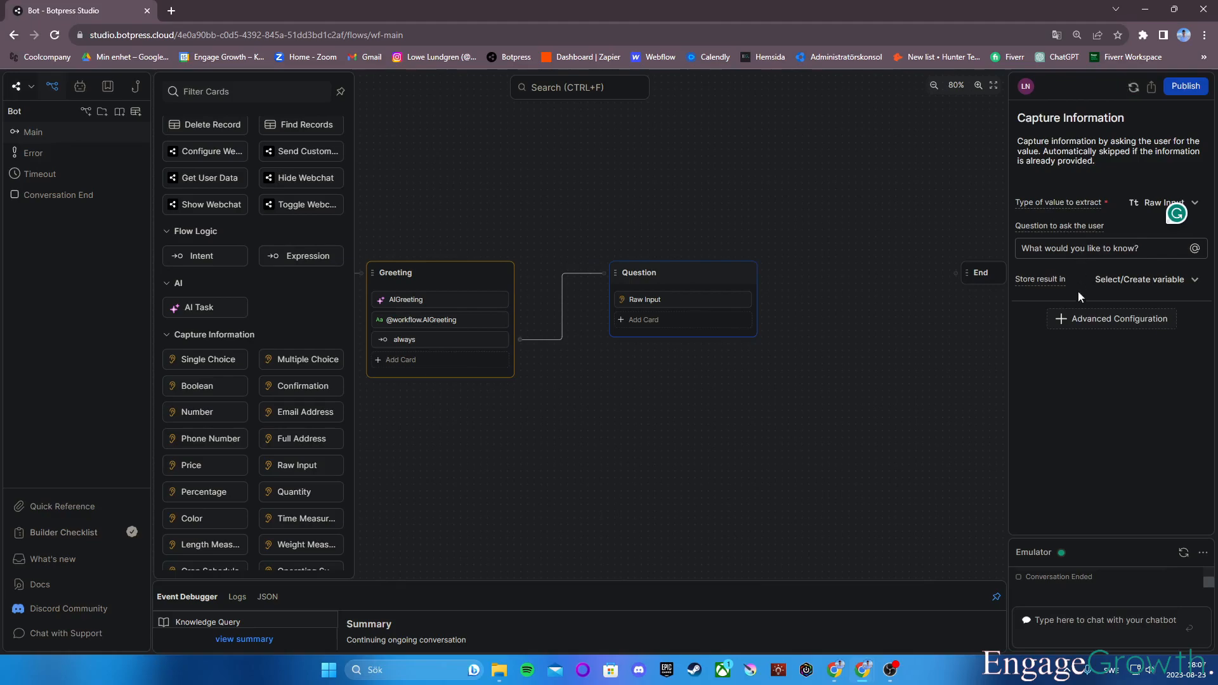
{"action": "left_click", "coordinate": [1124, 280]}
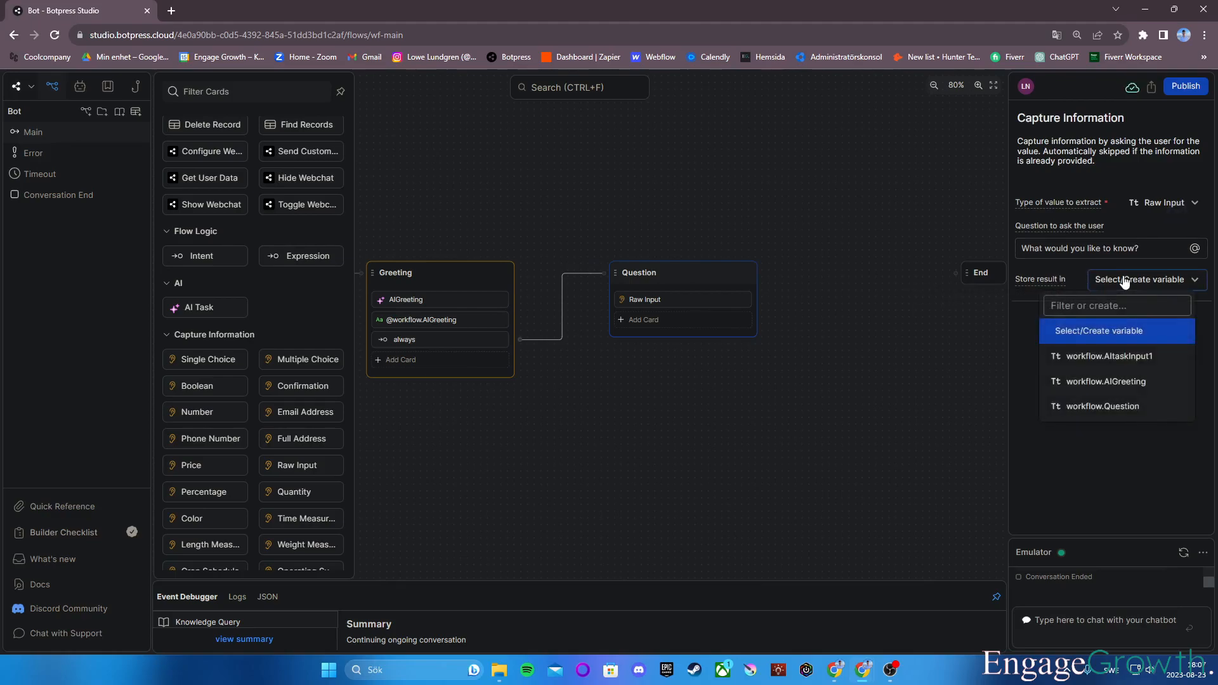
{"action": "left_click", "coordinate": [1092, 401]}
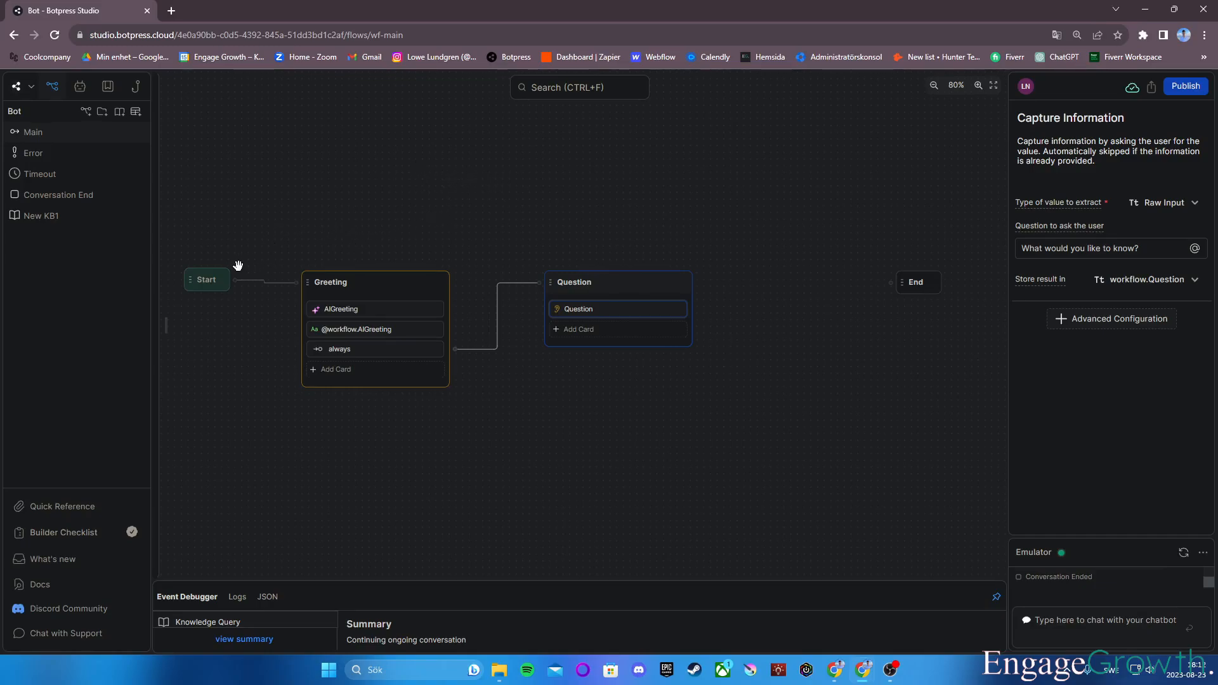
Review the documents in the New KB1 knowledge base and return to the Main workflow.
{"action": "left_click", "coordinate": [67, 225]}
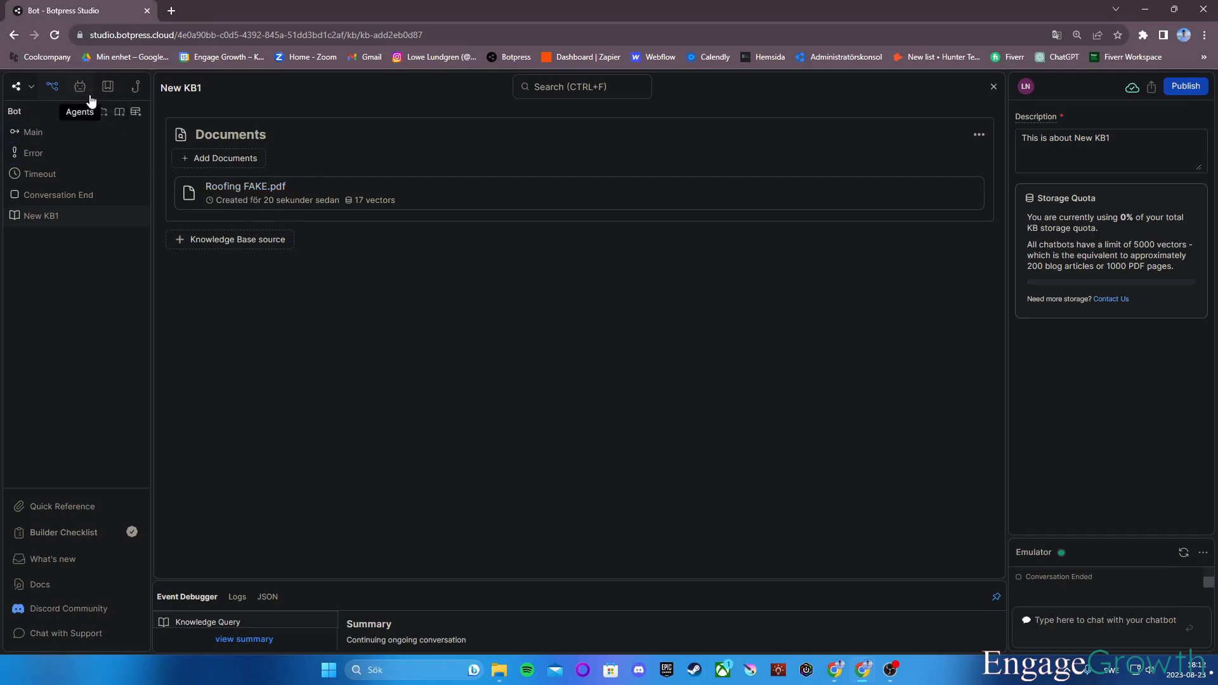
{"action": "left_click", "coordinate": [32, 131]}
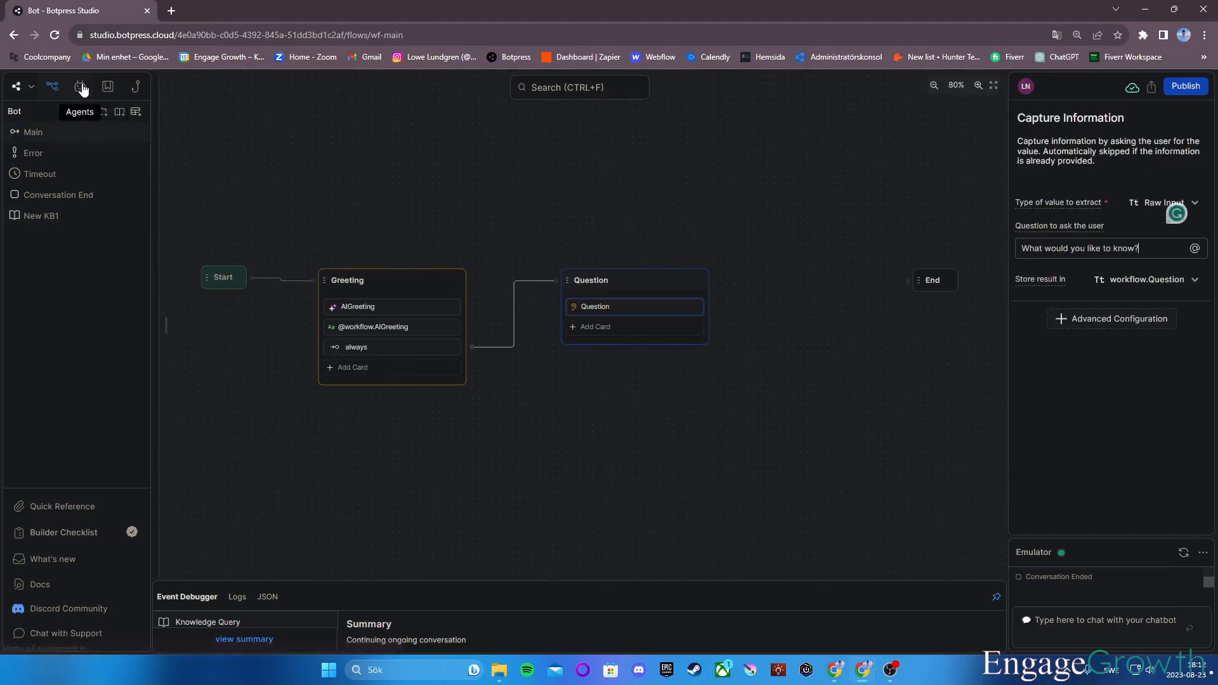
Turn on Answer Manually (advanced) in the Knowledge Agent configuration and save it.
{"action": "left_click", "coordinate": [80, 89]}
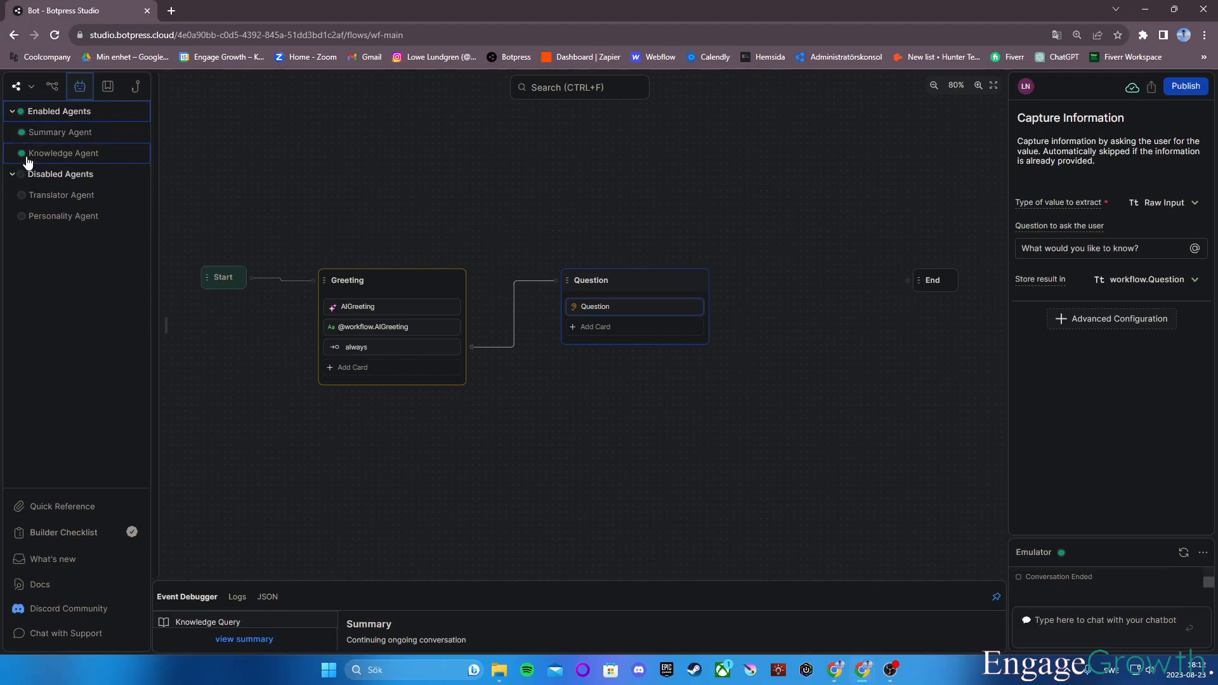
{"action": "left_click", "coordinate": [68, 155]}
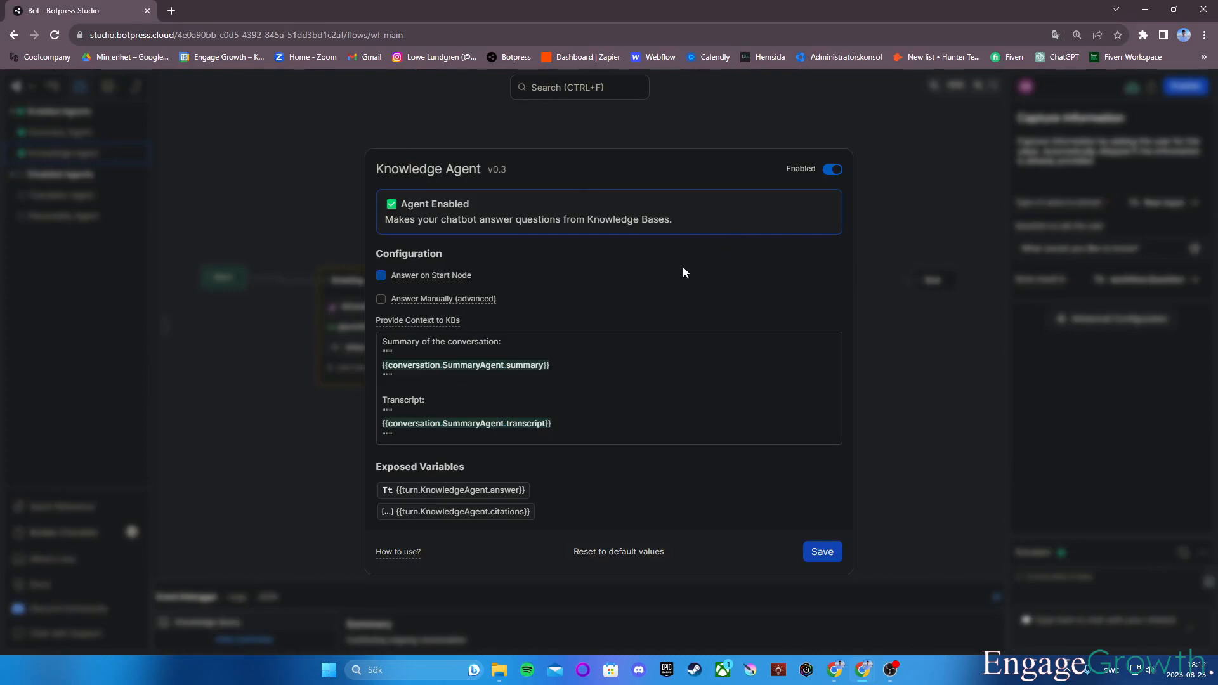
{"action": "left_click", "coordinate": [395, 301]}
{"action": "left_click", "coordinate": [823, 552]}
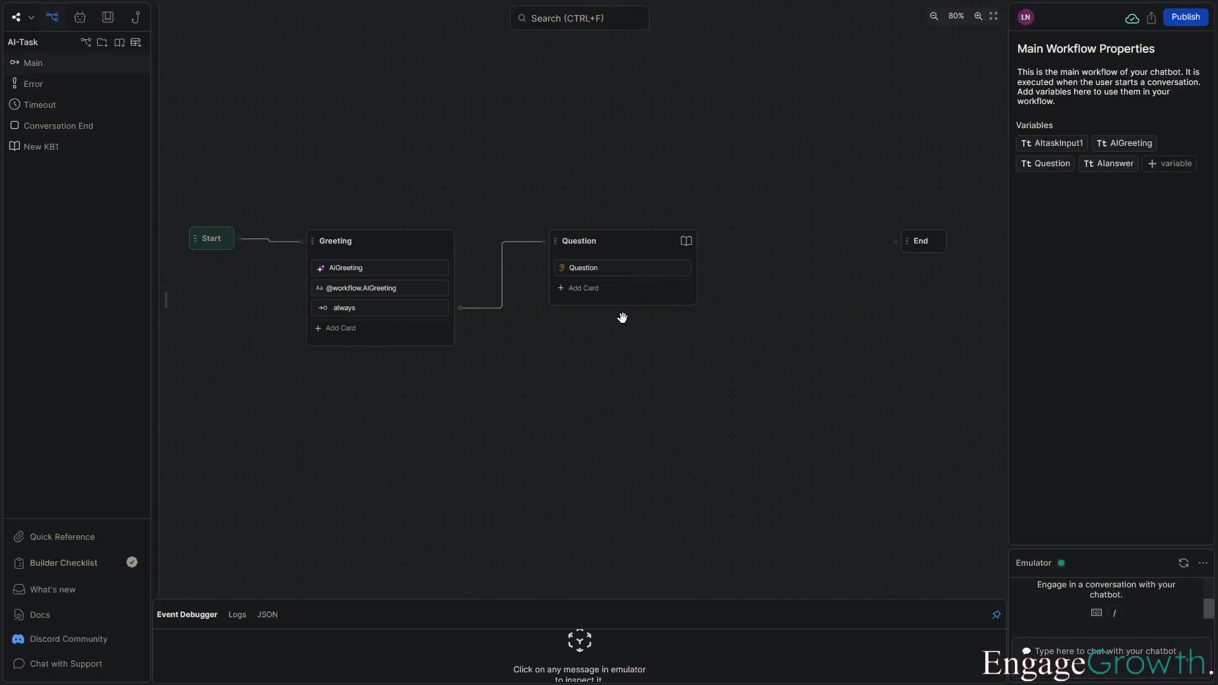
Add an AI Task card to the Question node below the Raw Input card.
{"action": "left_click", "coordinate": [622, 291]}
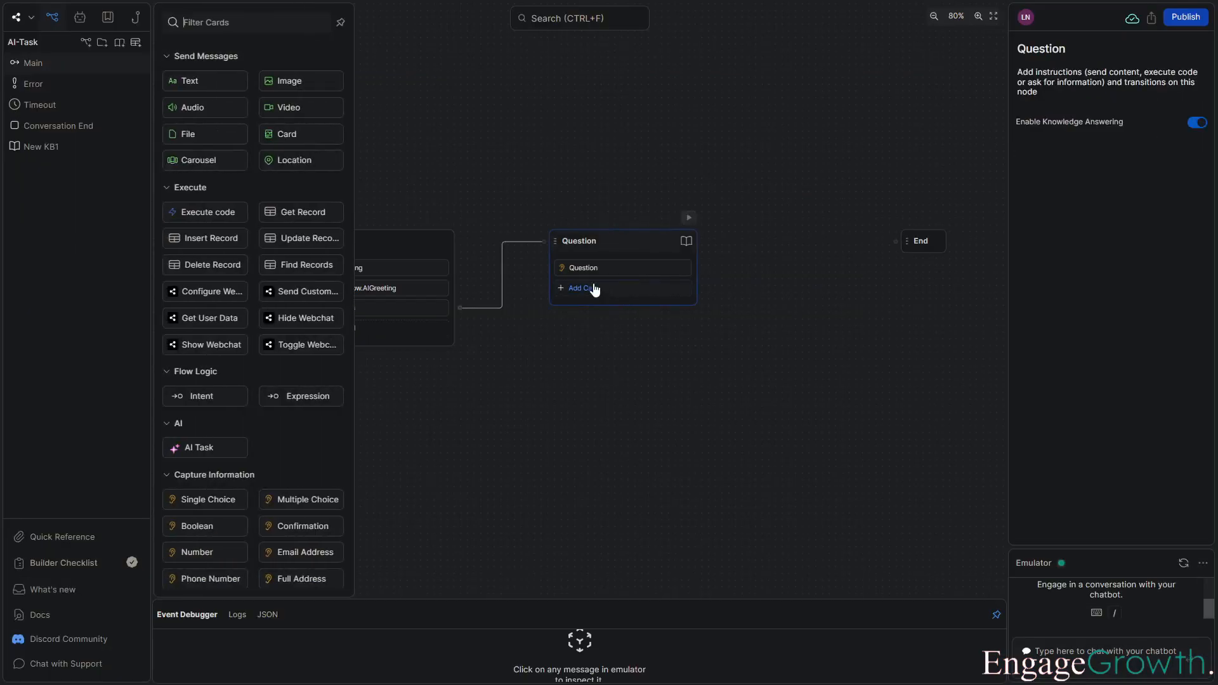
{"action": "left_click", "coordinate": [223, 447]}
{"action": "left_click", "coordinate": [559, 460]}
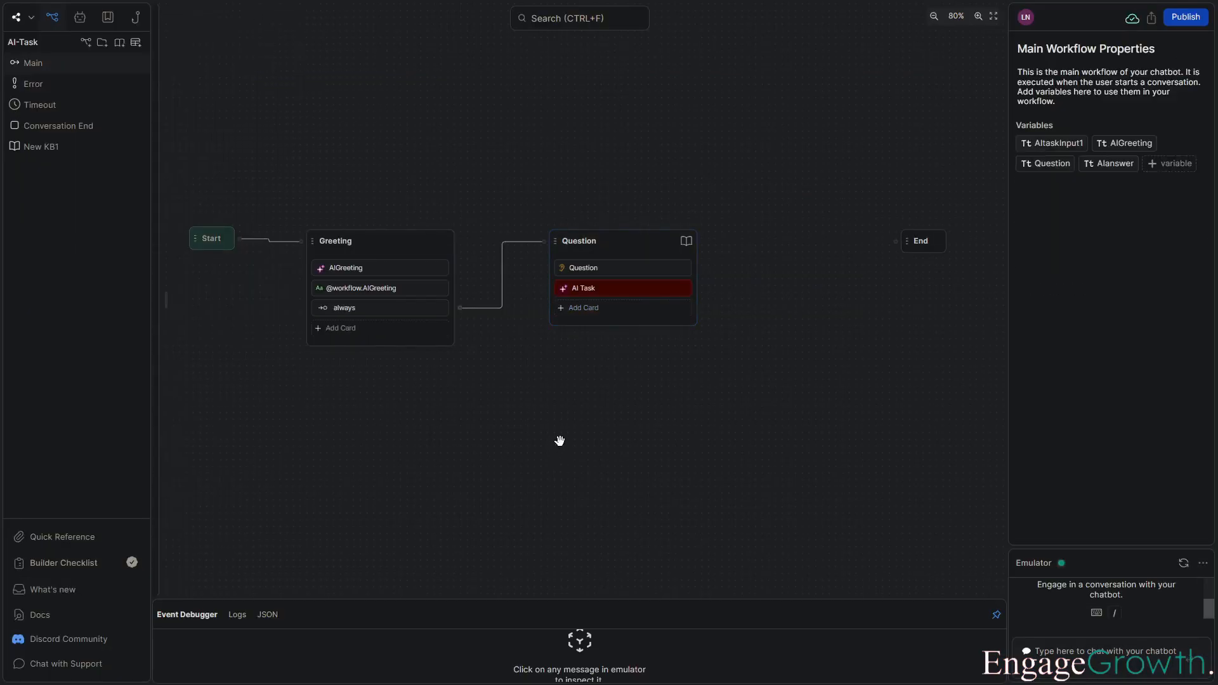
{"action": "left_click", "coordinate": [590, 289]}
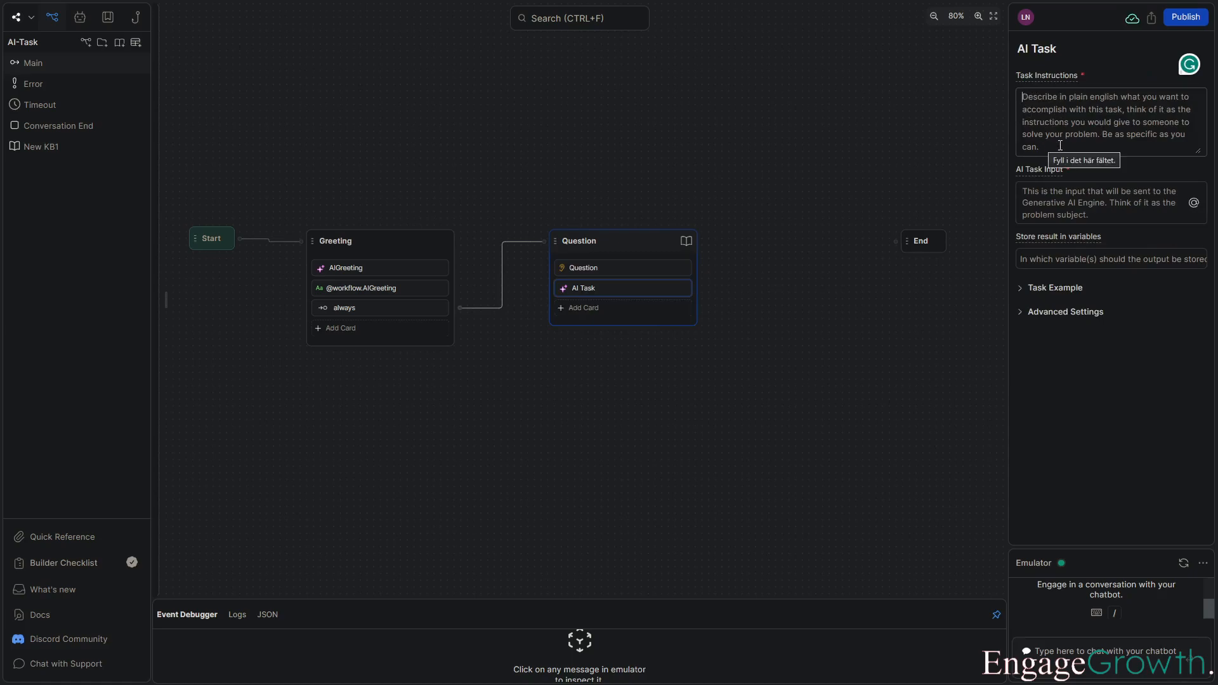
Paste the expression {{event.kb.results.map((a) => a.dsFriendlyName + "\n" + a.content).join("\n\n")}} as the AI Task Input.
{"action": "left_click", "coordinate": [1037, 188]}
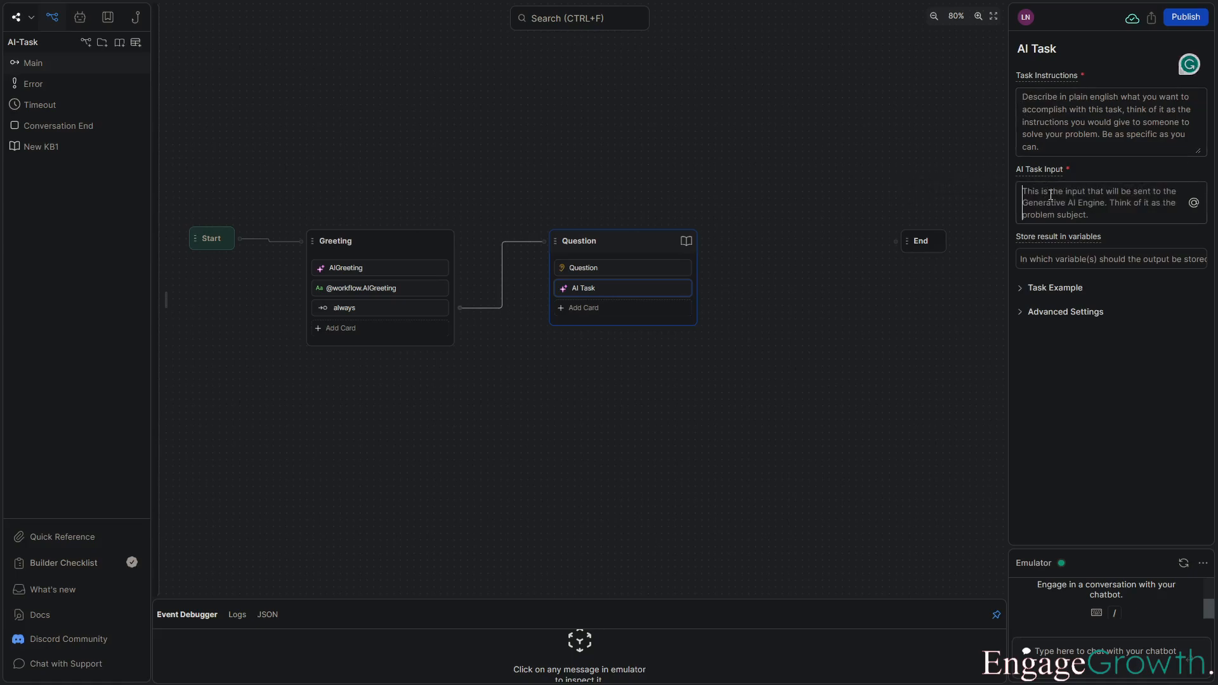
{"action": "left_click", "coordinate": [1097, 203]}
{"action": "type", "text": "{{event.kb.results.map((a) => a.dsFriendlyName + \"\\n\" + a.content).join(\"\\n\\n\")}}"}
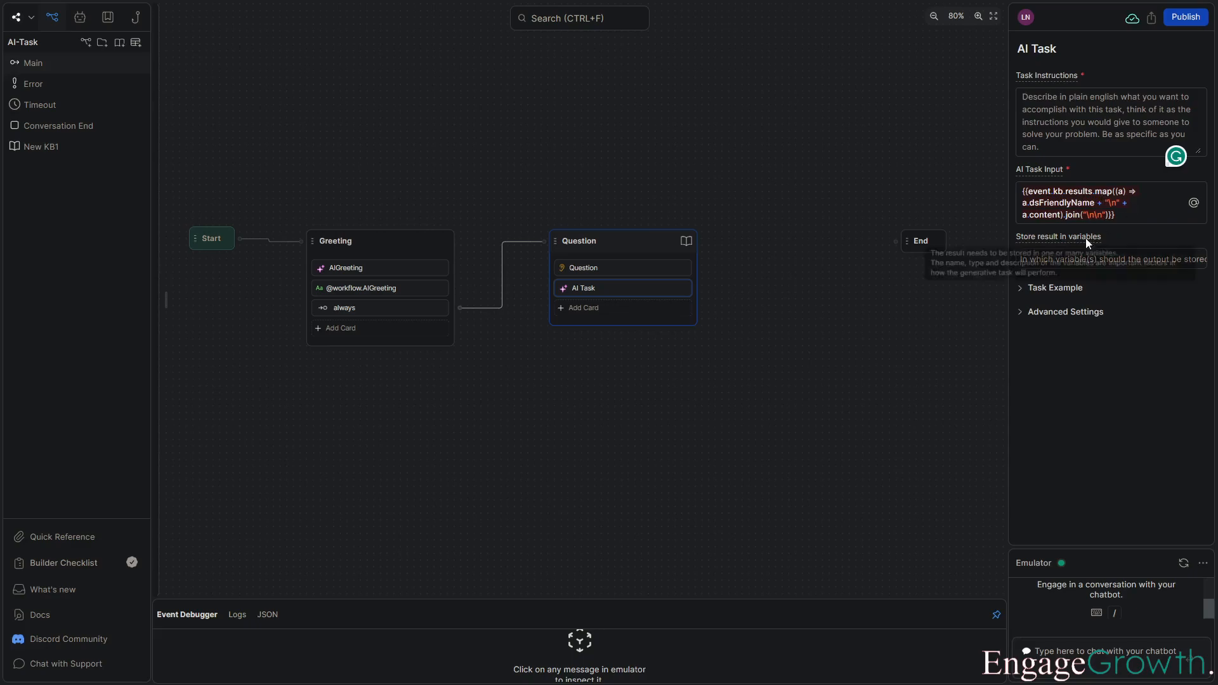
{"action": "mouse_move", "coordinate": [1056, 234]}
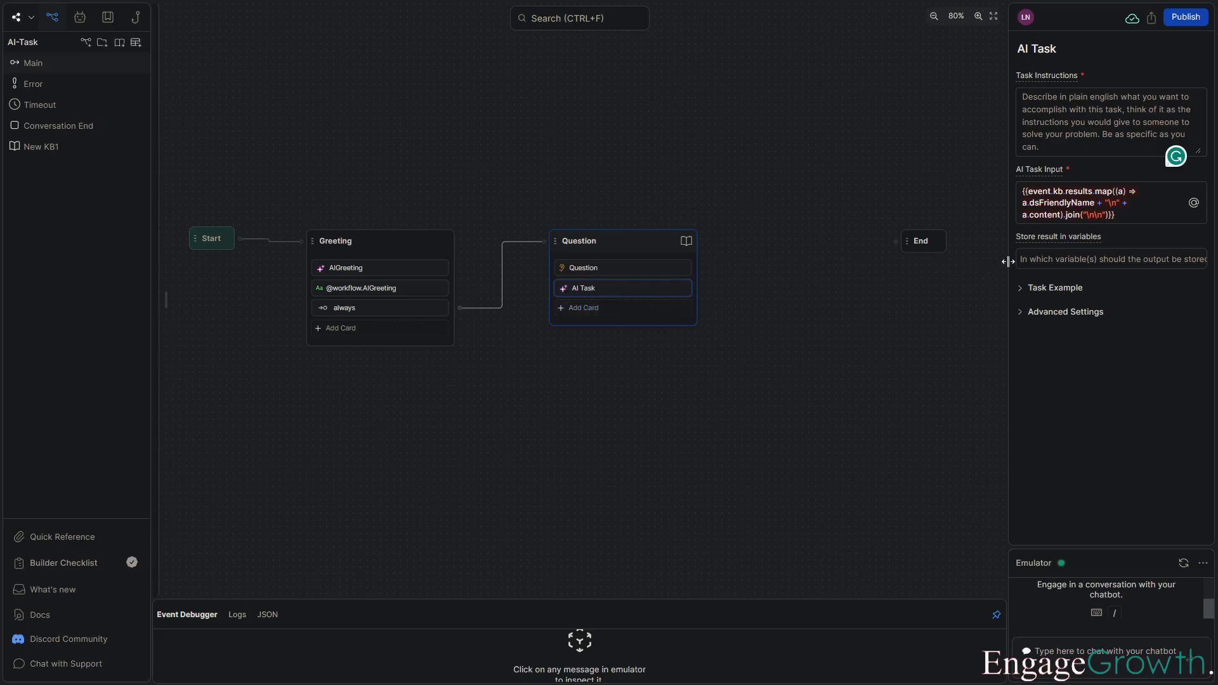
Store the AI Task's result in the workflow.AIanswer variable.
{"action": "left_click", "coordinate": [1040, 260]}
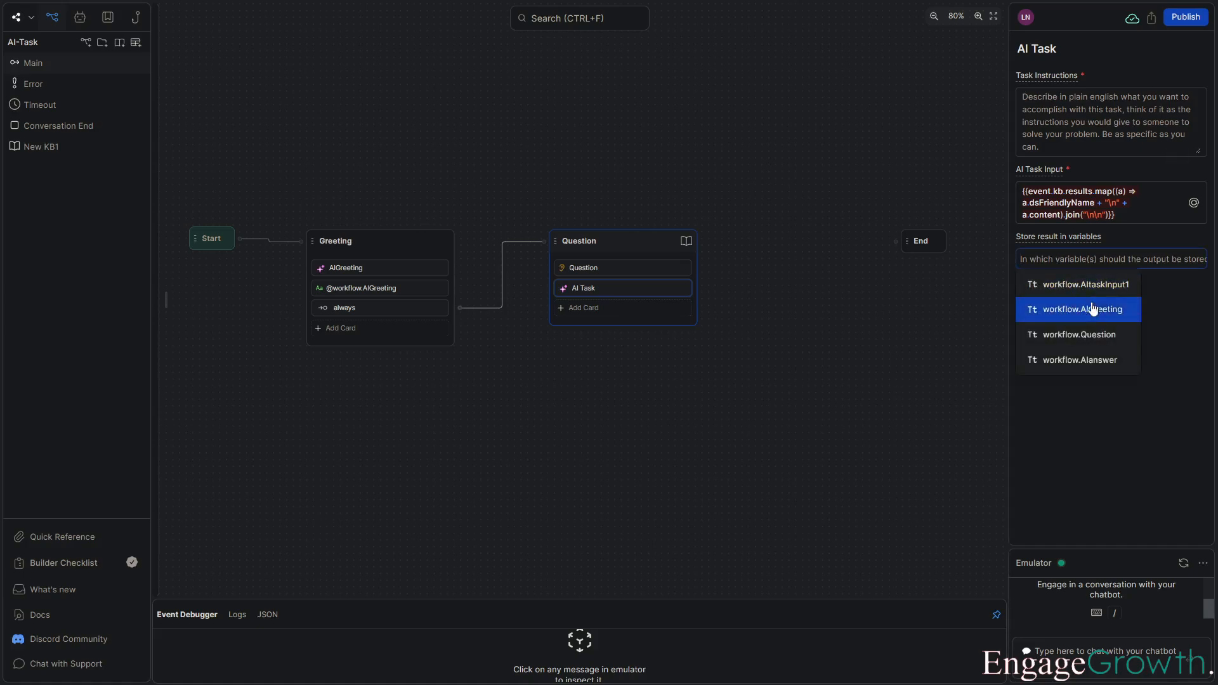
{"action": "left_click", "coordinate": [1105, 364]}
{"action": "left_click", "coordinate": [884, 340]}
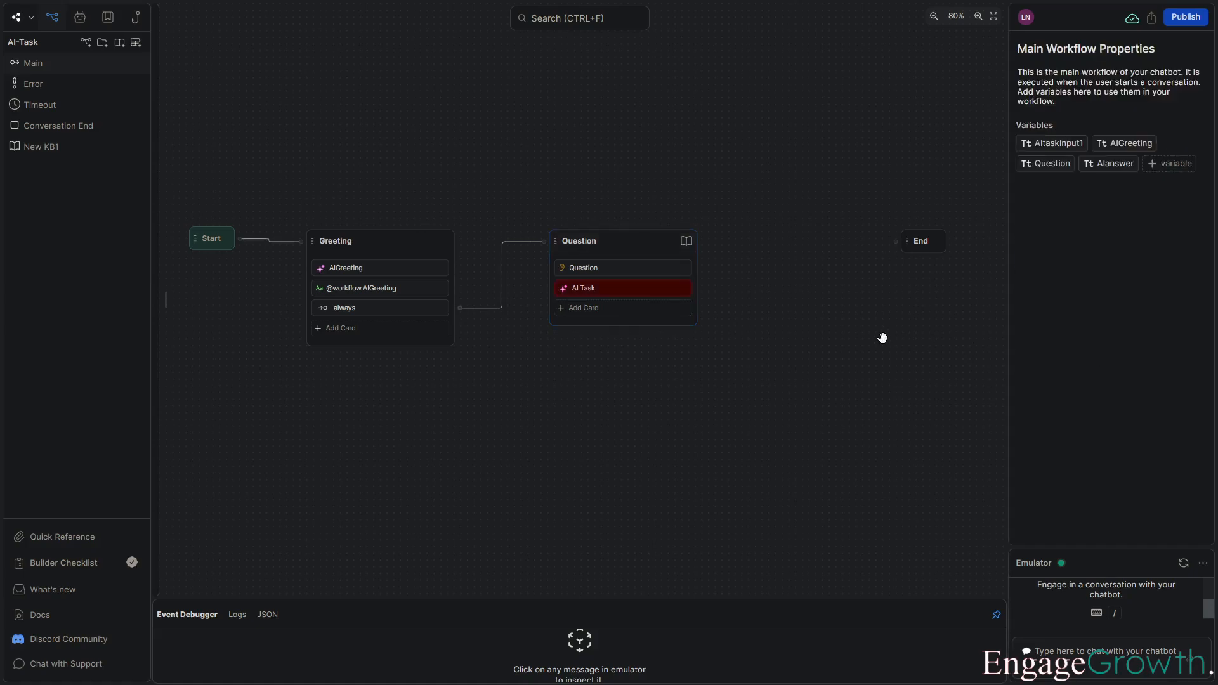
Set the AI Task instructions to "Summarize the user question in a few sentences. Be professional if possible".
{"action": "left_click", "coordinate": [651, 292]}
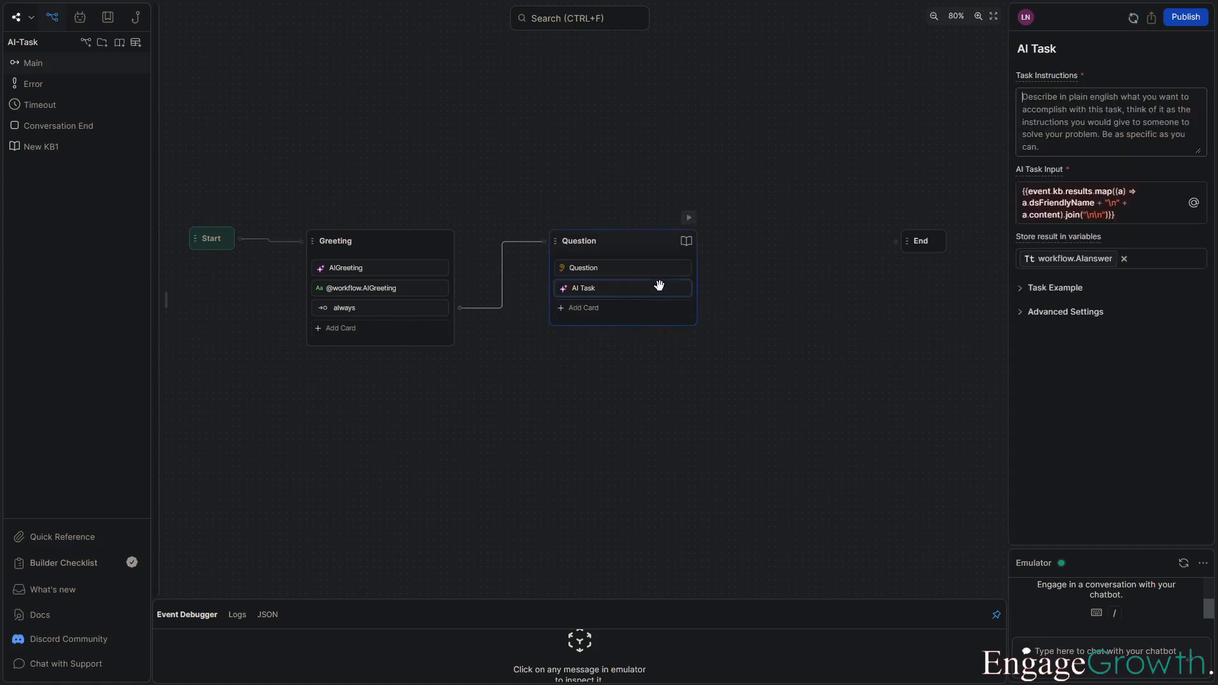
{"action": "left_click", "coordinate": [1028, 100]}
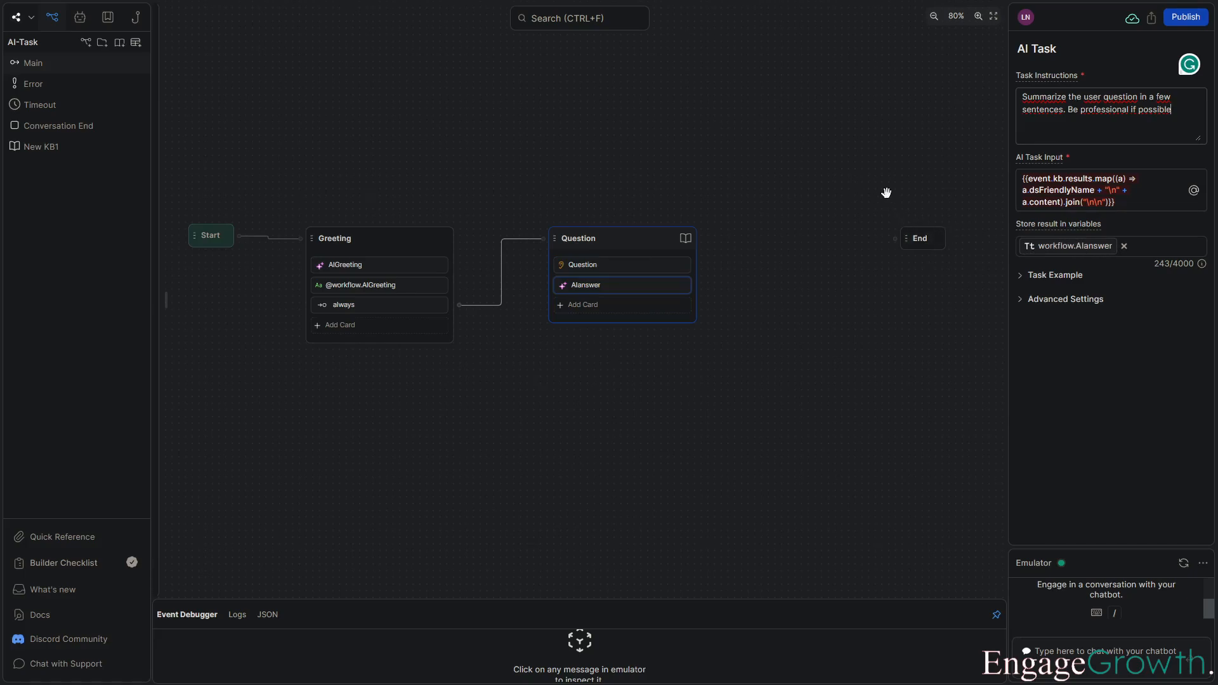
{"action": "left_click", "coordinate": [801, 136]}
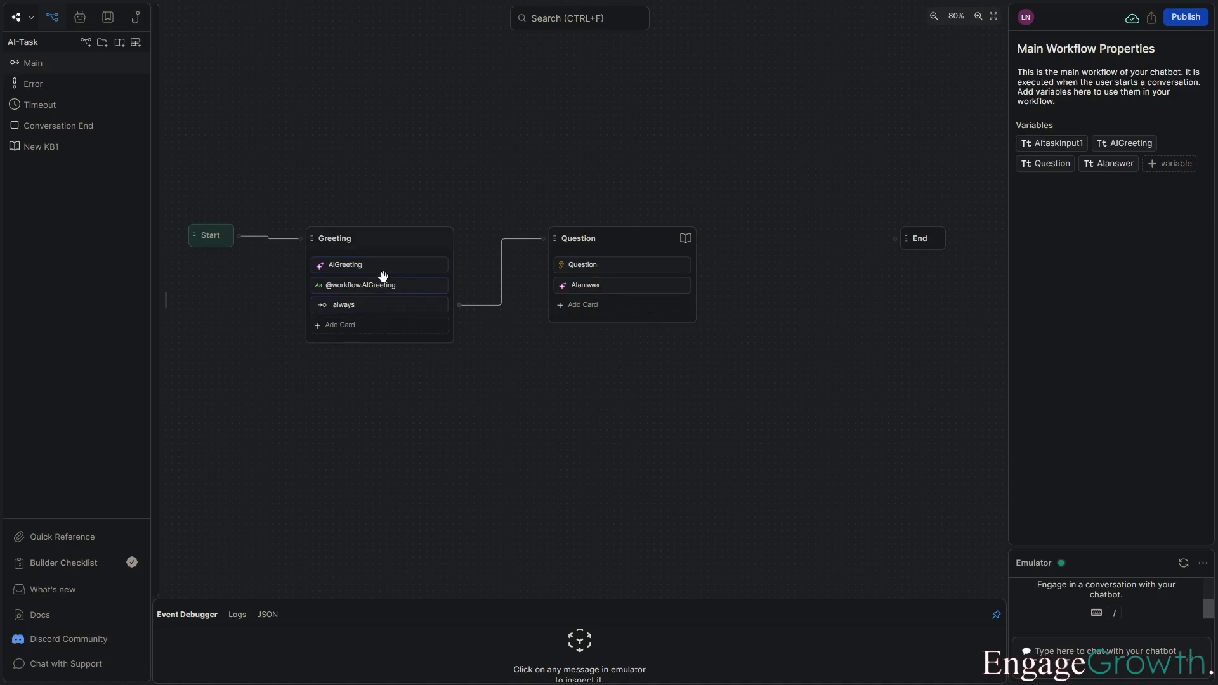
{"action": "left_click", "coordinate": [583, 305]}
{"action": "left_click", "coordinate": [209, 80]}
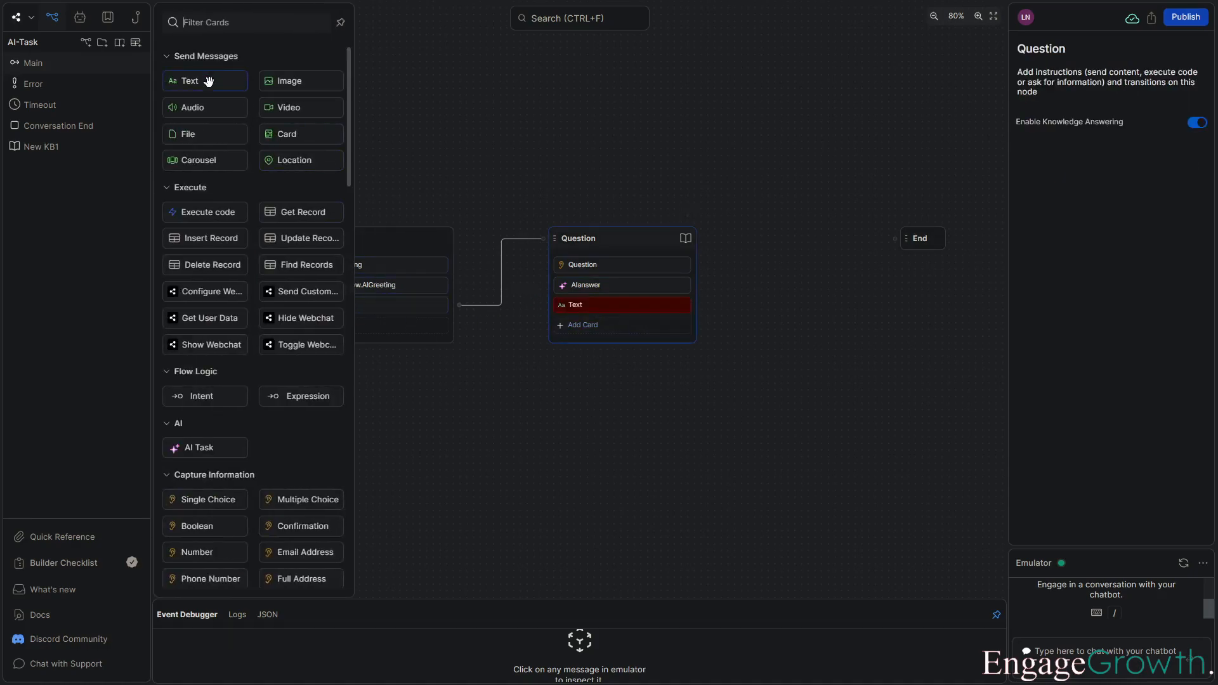
{"action": "left_click", "coordinate": [1193, 116]}
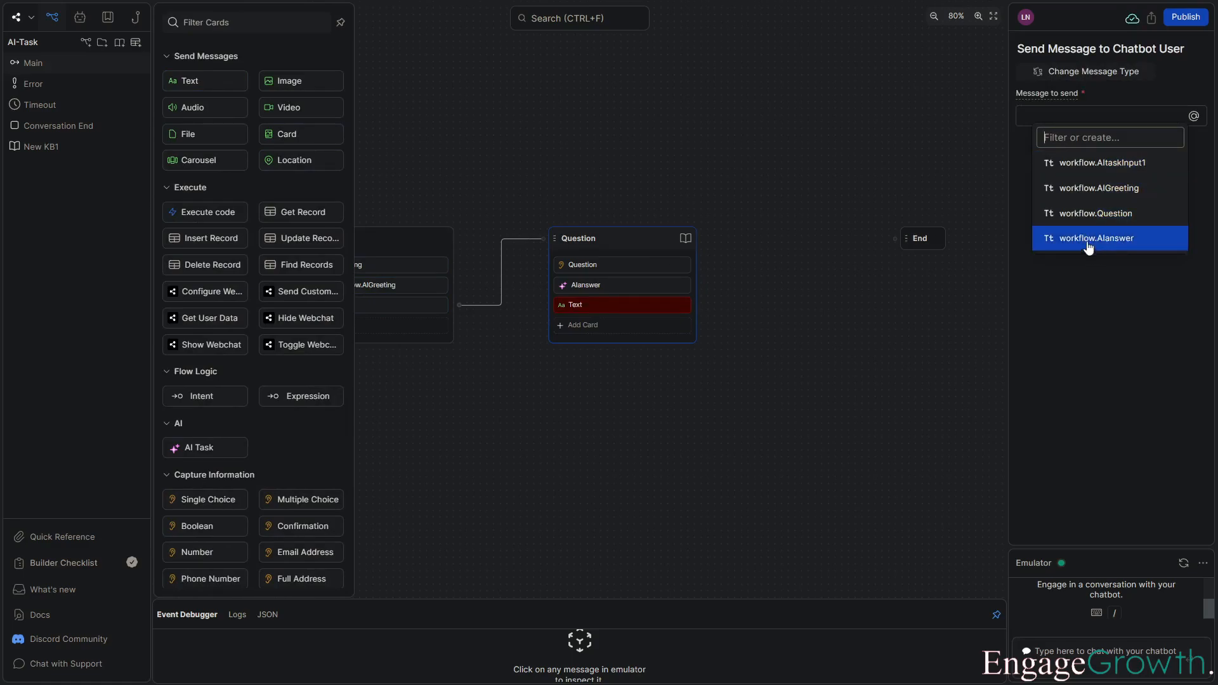
{"action": "left_click", "coordinate": [1118, 249]}
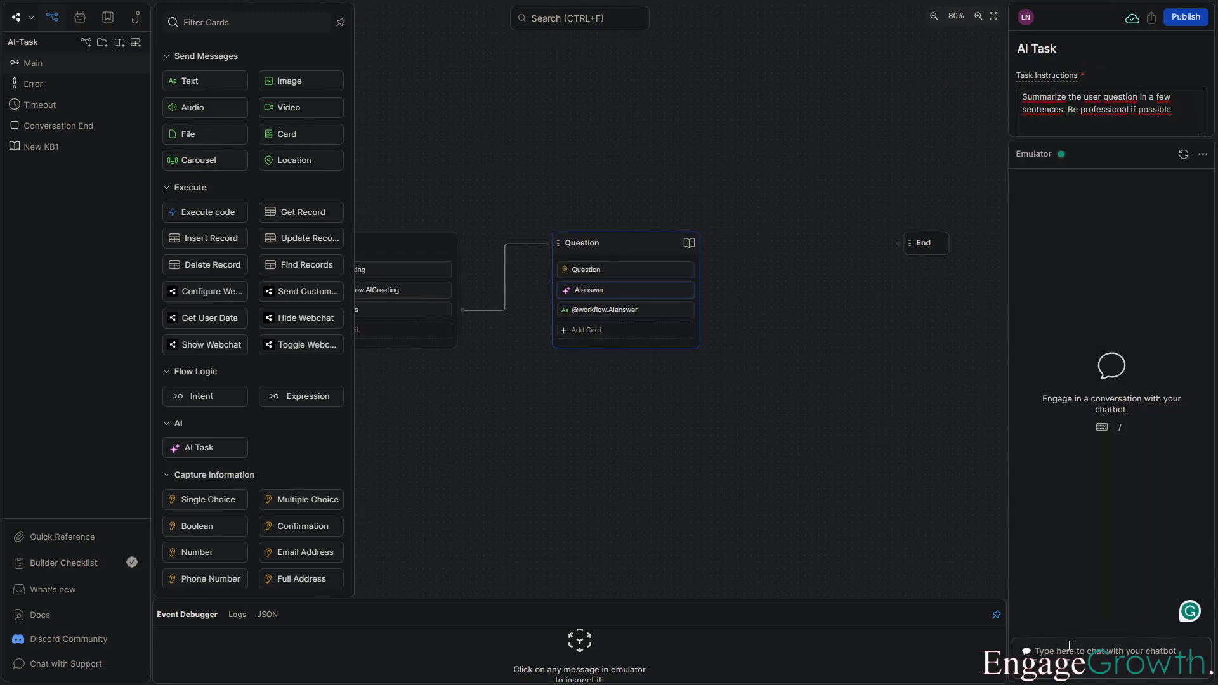
Test the bot in the emulator by sending "Hey" and asking "What is the benefits of a metal roof?", then read the answer.
{"action": "type", "text": "Hey"}
{"action": "key", "text": "Return"}
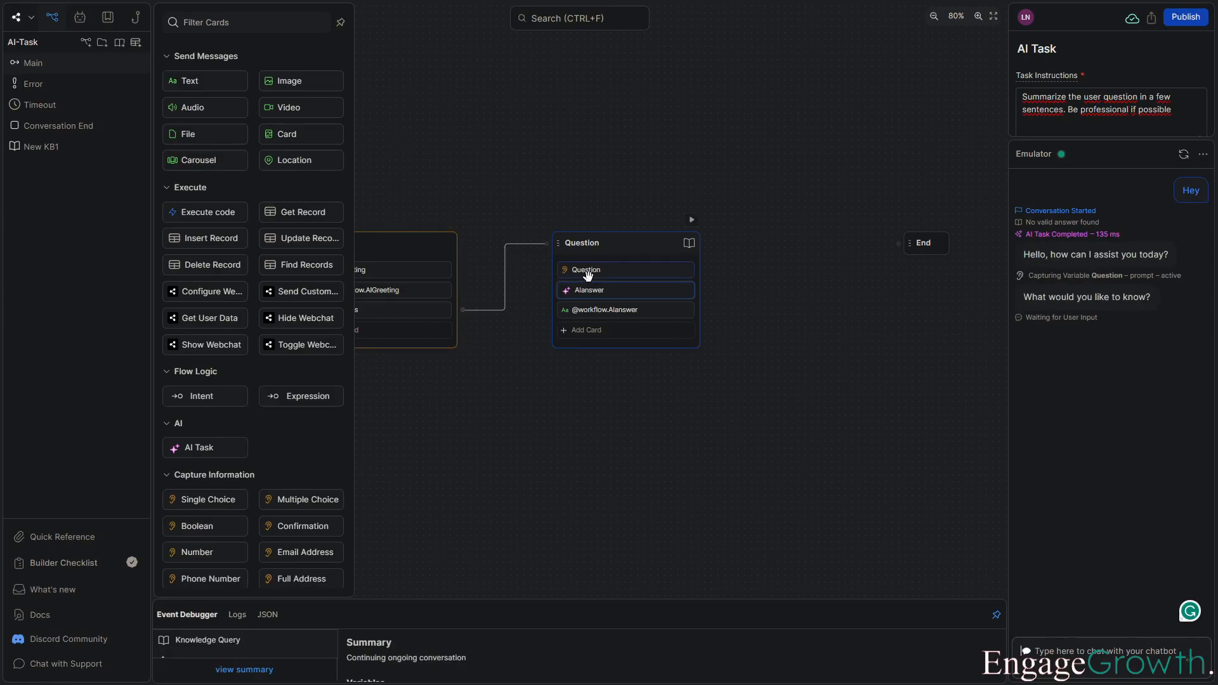
{"action": "left_click", "coordinate": [1116, 651]}
{"action": "type", "text": "What is the benefits of a metal roof"}
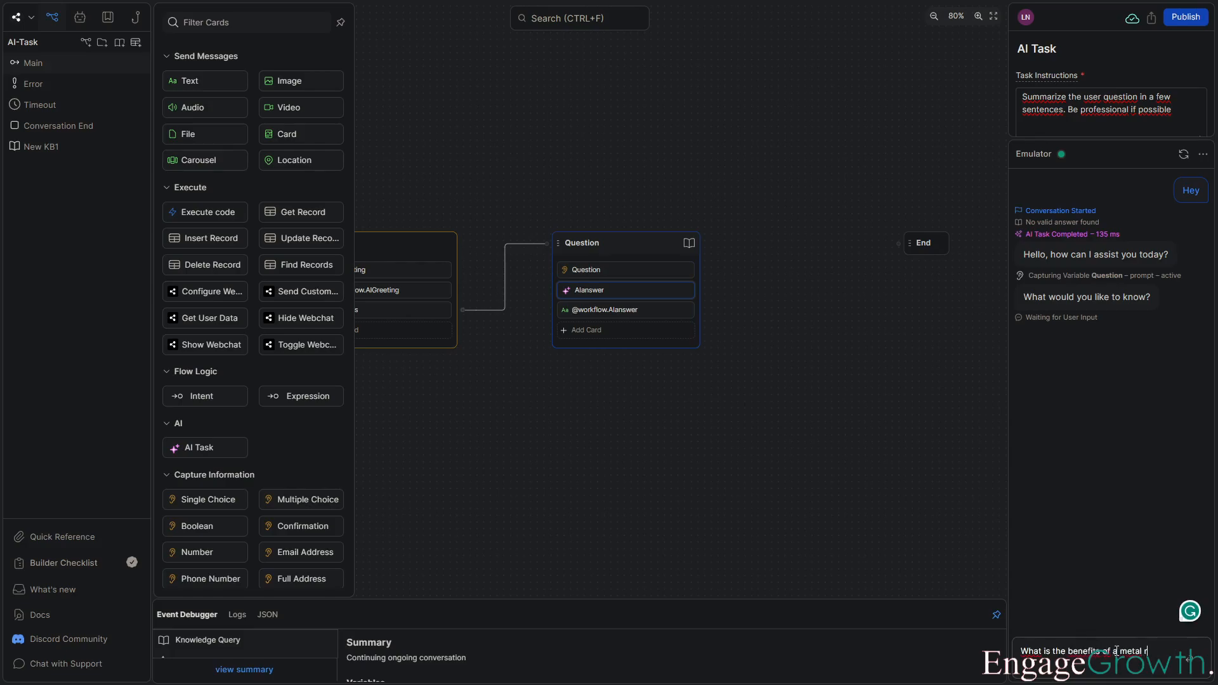
{"action": "type", "text": "?"}
{"action": "key", "text": "Return"}
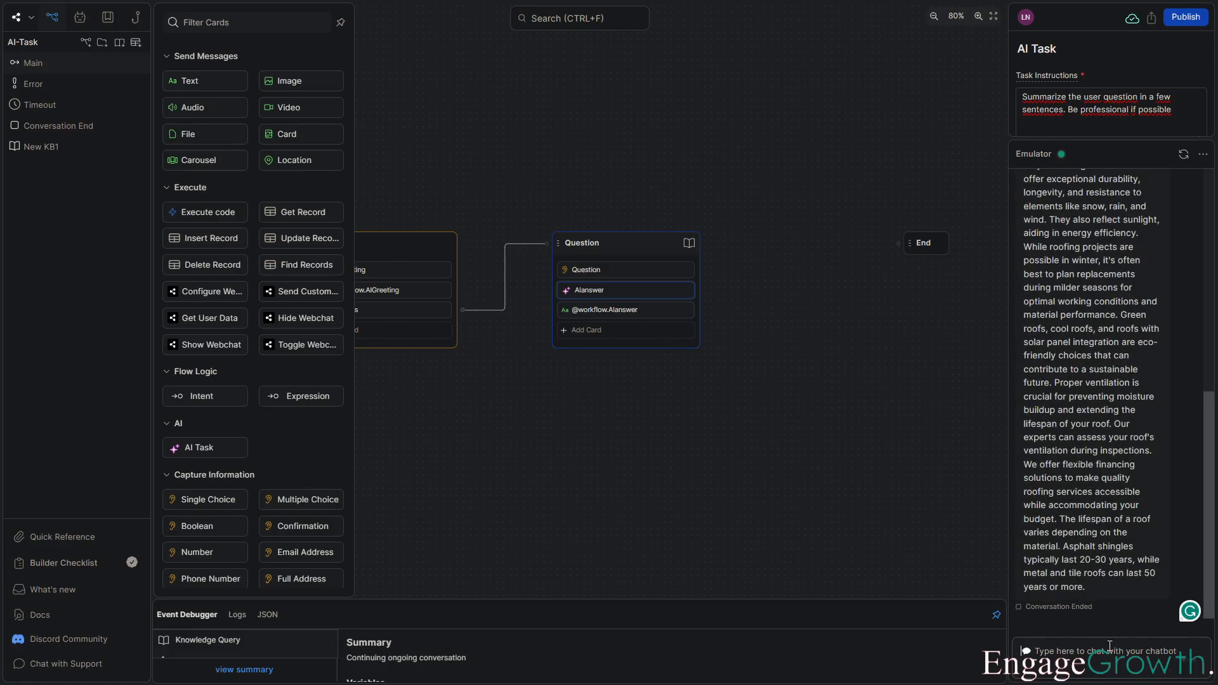
{"action": "scroll", "coordinate": [1078, 341], "scroll_direction": "up", "scroll_amount": 5}
{"action": "scroll", "coordinate": [1077, 339], "scroll_direction": "up", "scroll_amount": 1}
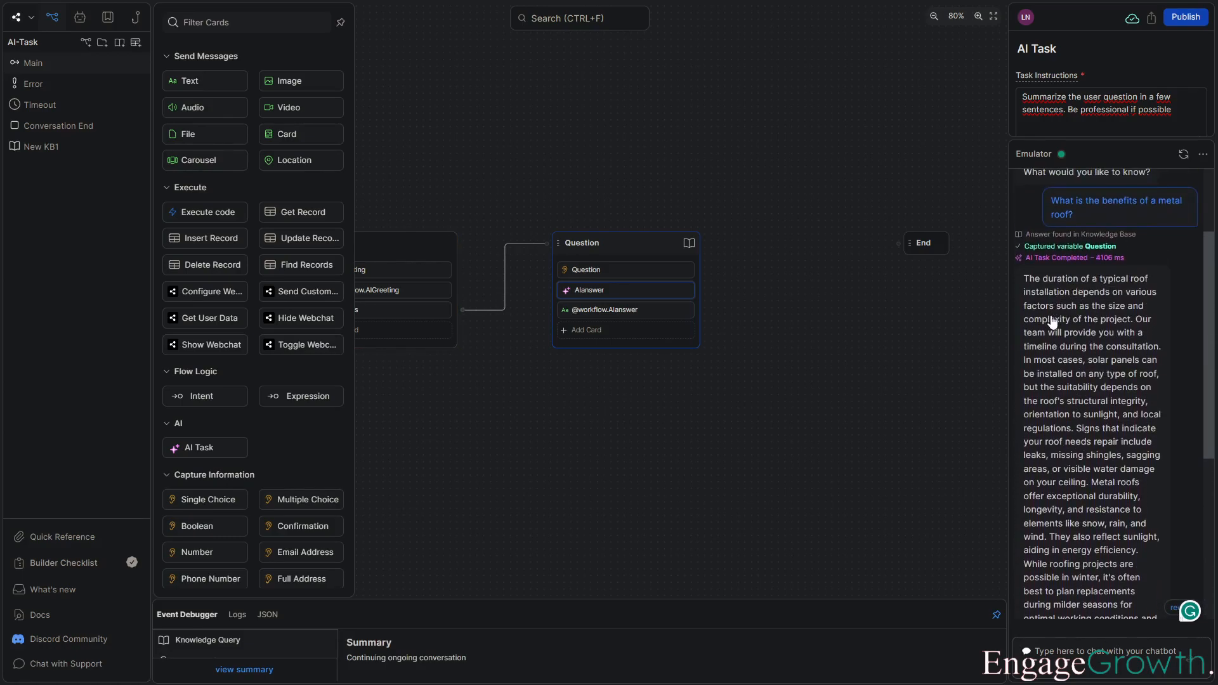
{"action": "scroll", "coordinate": [1053, 322], "scroll_direction": "down", "scroll_amount": 1}
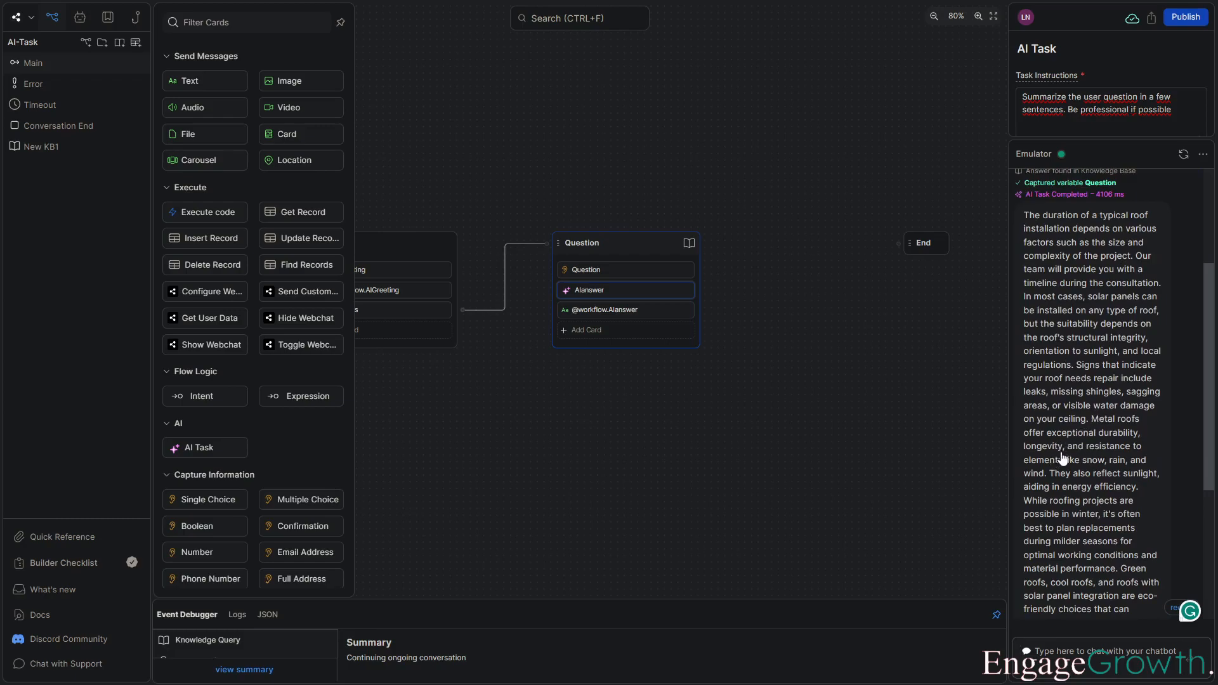
{"action": "scroll", "coordinate": [1063, 455], "scroll_direction": "down", "scroll_amount": 1}
{"action": "scroll", "coordinate": [1094, 311], "scroll_direction": "down", "scroll_amount": 2}
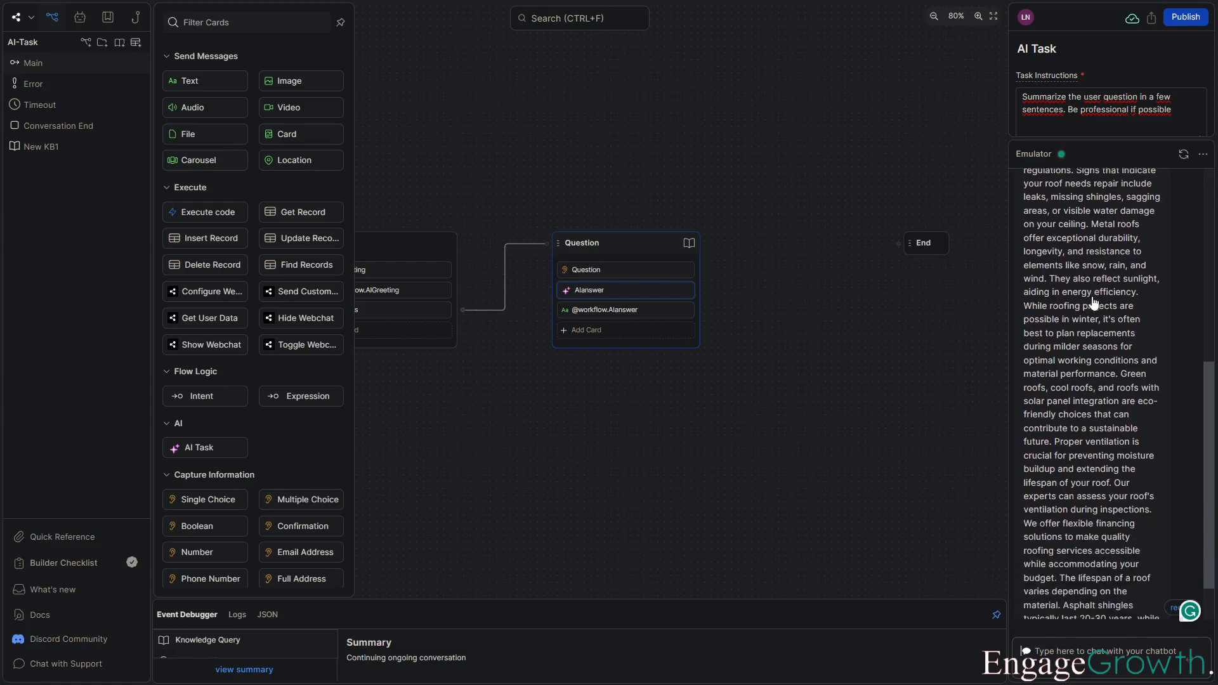
{"action": "scroll", "coordinate": [1092, 300], "scroll_direction": "down", "scroll_amount": 1}
Add an always Expression transition at the end of the Question node.
{"action": "left_click", "coordinate": [624, 296]}
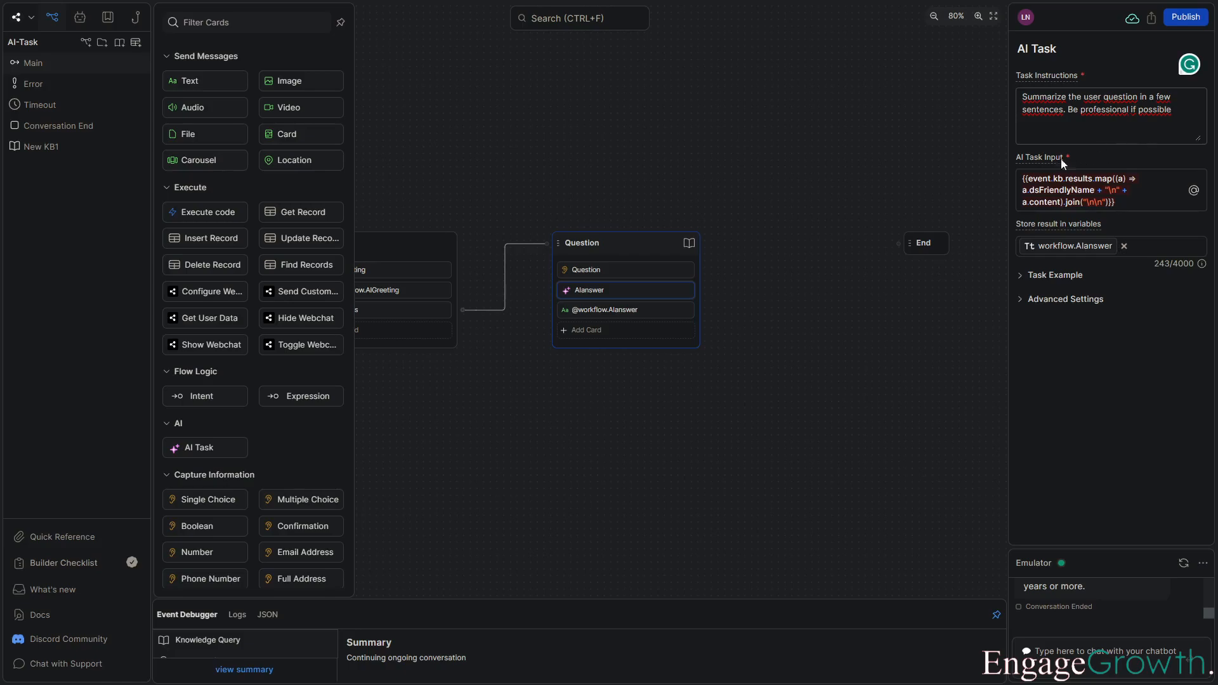
{"action": "left_click_drag", "start_coordinate": [779, 215], "coordinate": [804, 157]}
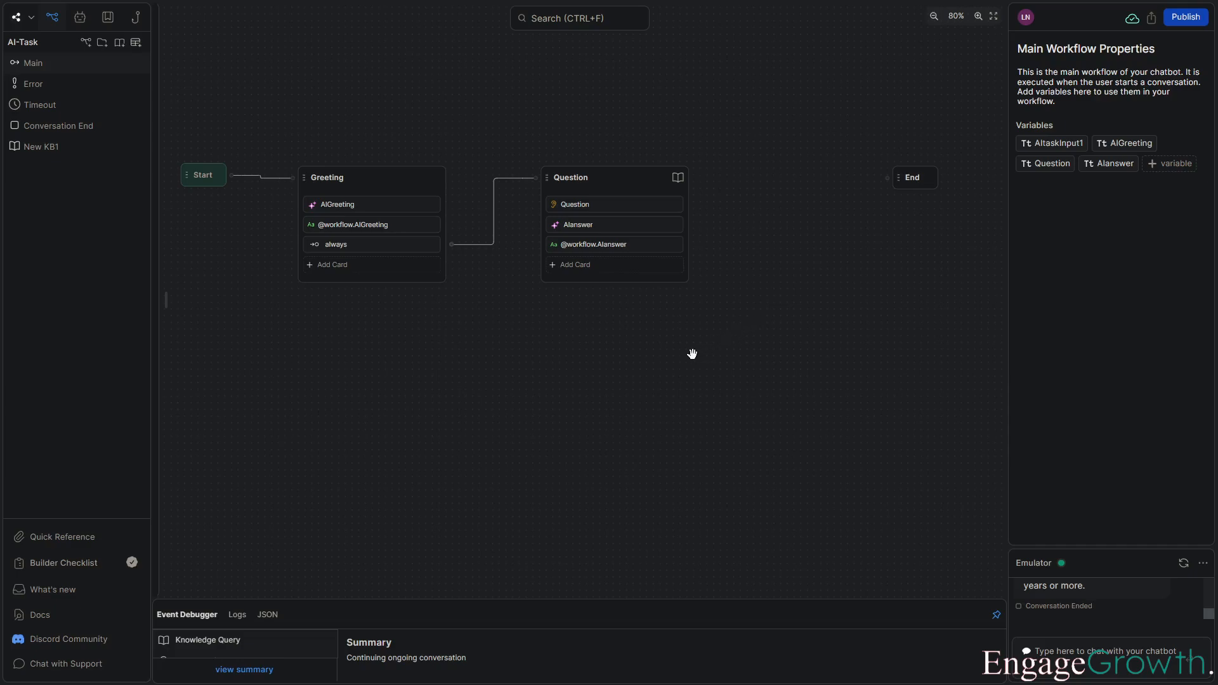
{"action": "left_click", "coordinate": [607, 272]}
{"action": "left_click", "coordinate": [292, 394]}
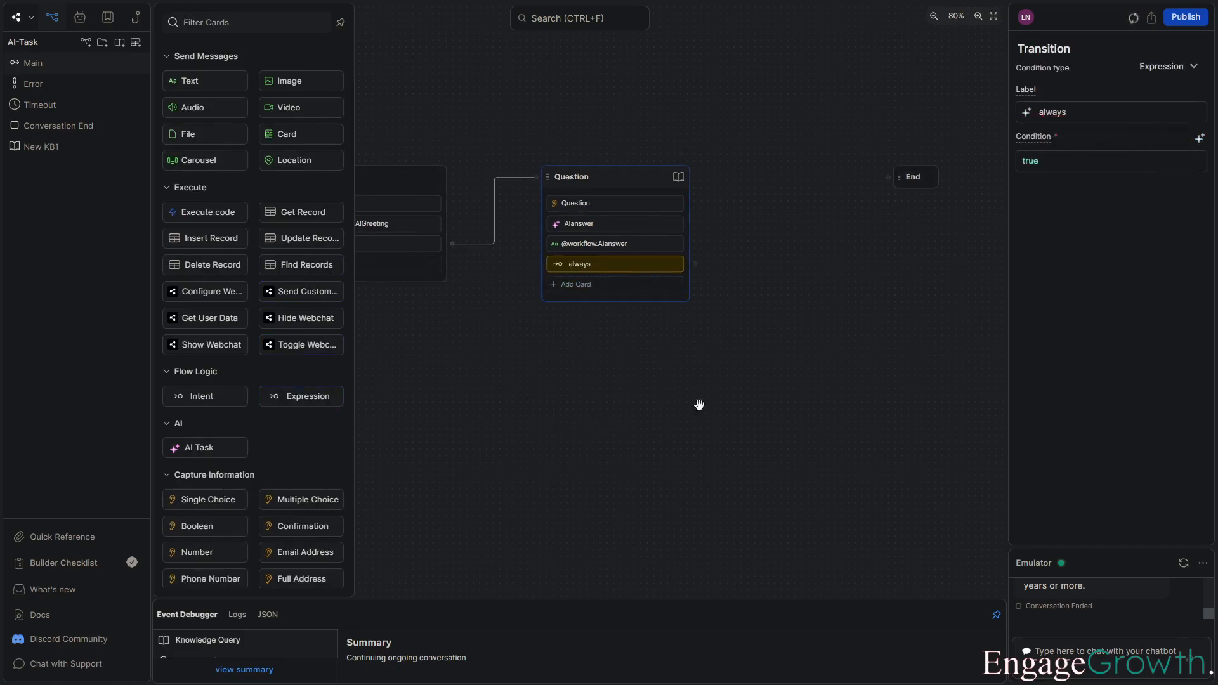
Create a new node named MoreQuestions below Question and connect the Question node's always transition to it.
{"action": "left_click_drag", "start_coordinate": [928, 230], "coordinate": [712, 291]}
{"action": "left_click_drag", "start_coordinate": [720, 238], "coordinate": [753, 238]}
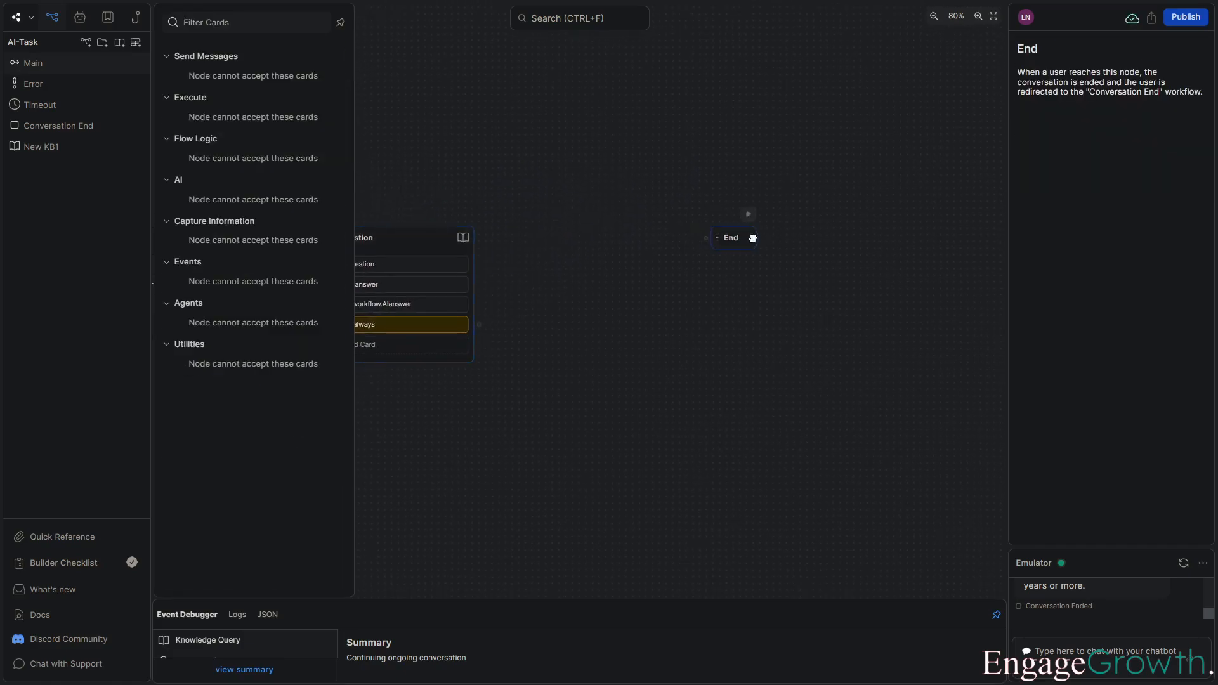
{"action": "right_click", "coordinate": [626, 354]}
{"action": "left_click", "coordinate": [650, 372]}
{"action": "left_click_drag", "start_coordinate": [713, 356], "coordinate": [664, 320]}
{"action": "double_click", "coordinate": [611, 318]}
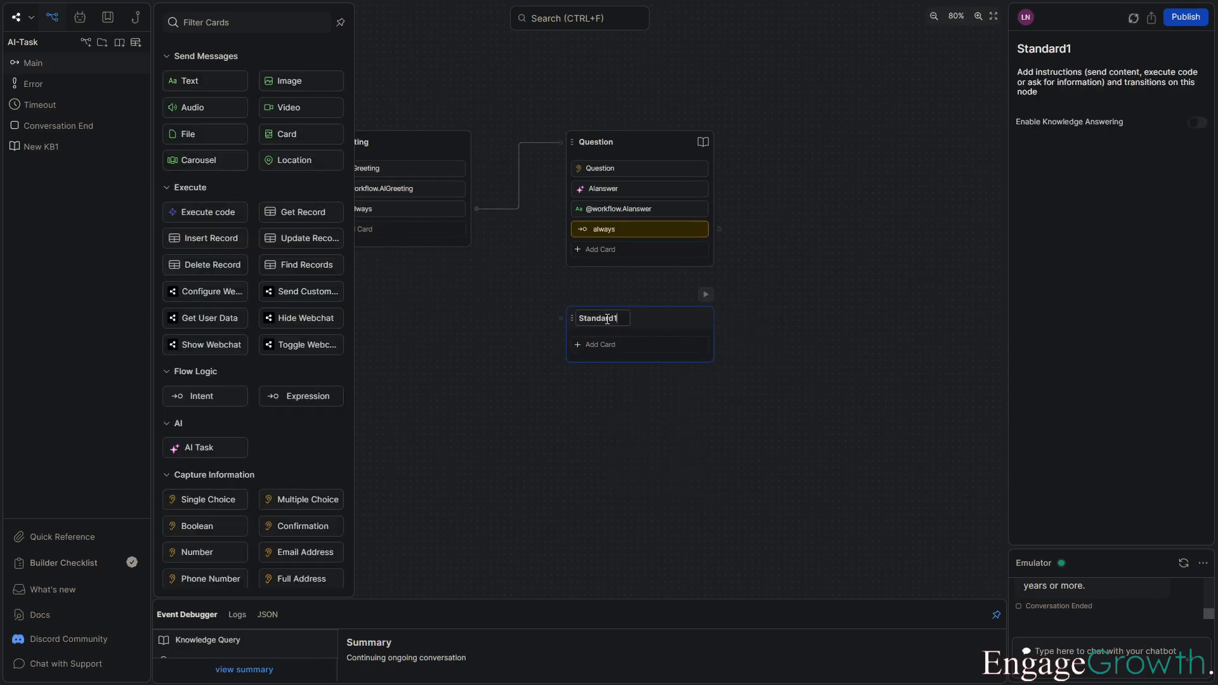
{"action": "type", "text": "MoreQuestions"}
{"action": "key", "text": "Return"}
{"action": "left_click_drag", "start_coordinate": [723, 234], "coordinate": [580, 344]}
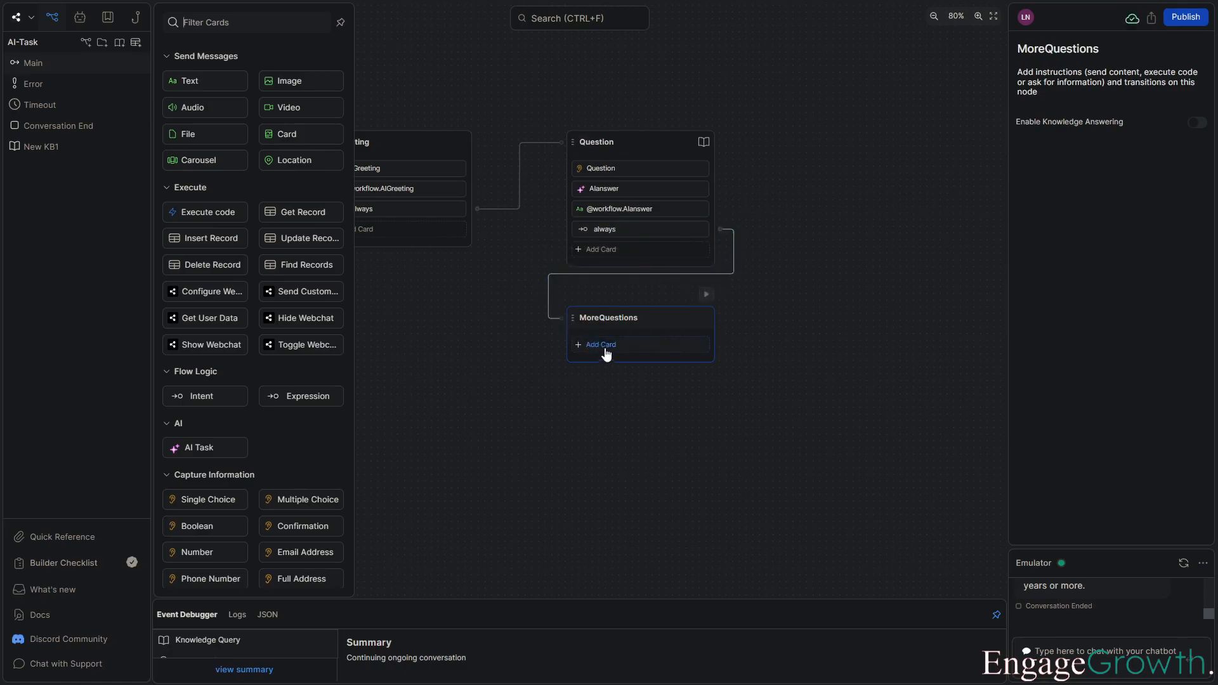
Add an AI Task card to MoreQuestions with instructions "Ask the user if they have any more questions that they would like to have answered".
{"action": "left_click", "coordinate": [214, 448]}
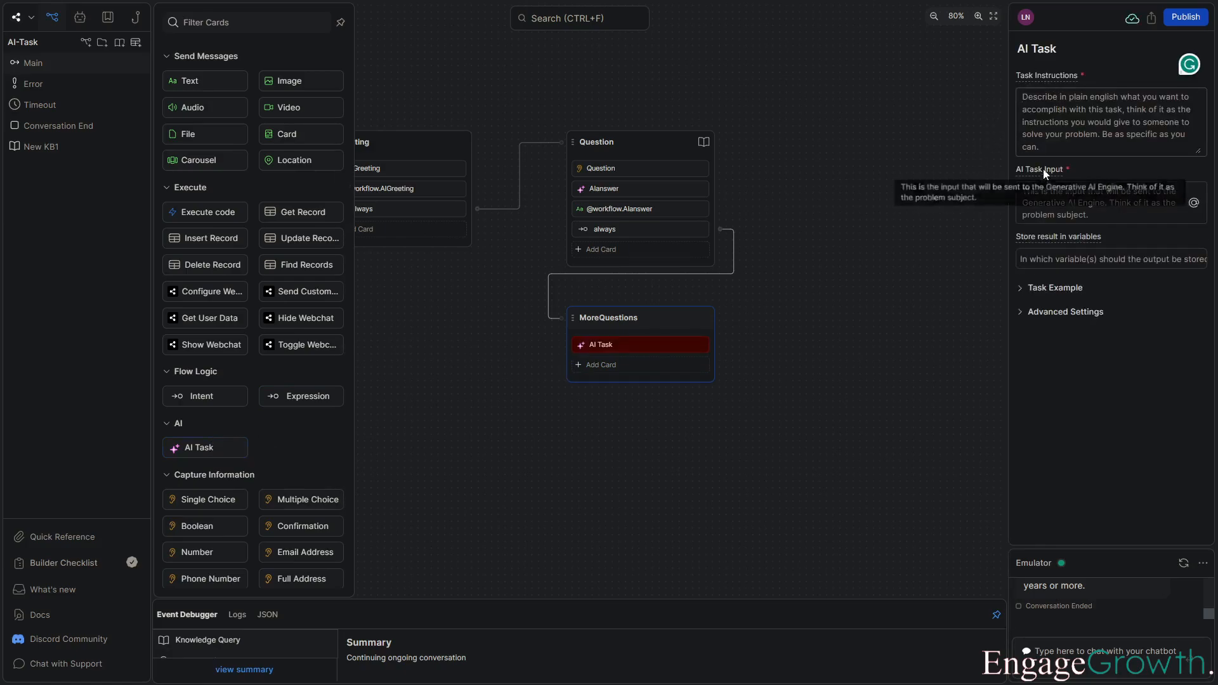
{"action": "left_click", "coordinate": [1017, 134]}
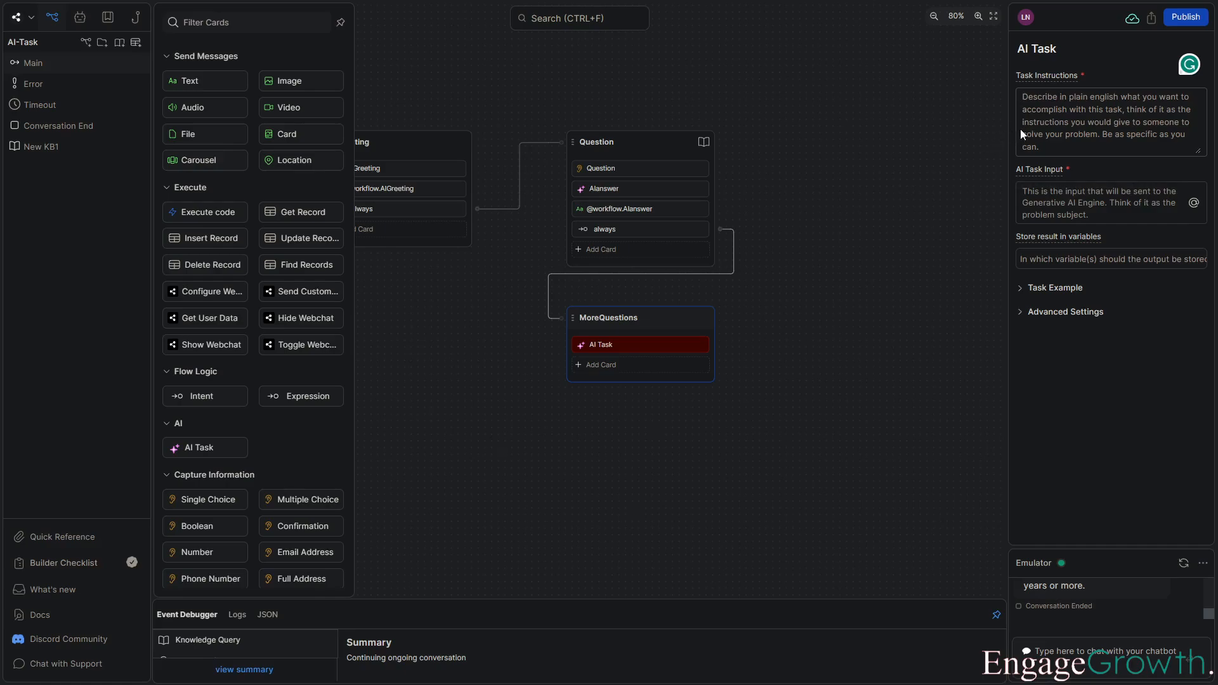
{"action": "type", "text": "Ask the user if they havbe"}
{"action": "key", "text": "BackSpace"}
{"action": "key", "text": "BackSpace"}
{"action": "key", "text": "BackSpace"}
{"action": "type", "text": "e any more questions that they would like to have answered"}
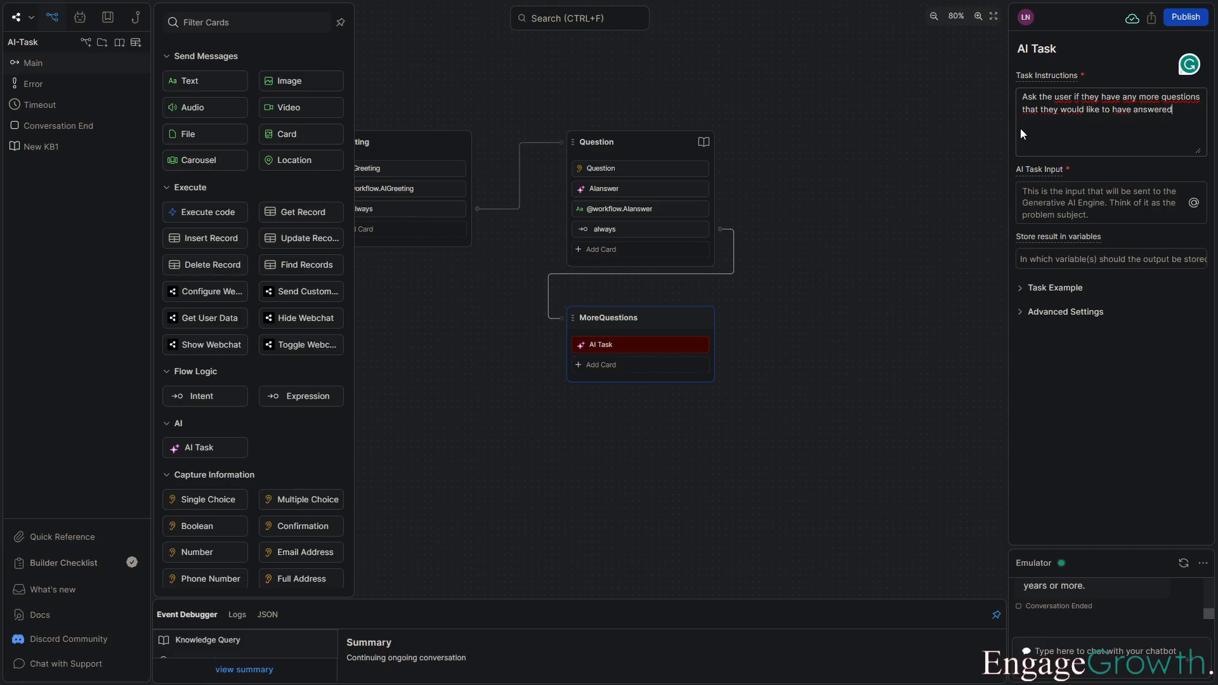
{"action": "left_click", "coordinate": [1074, 214]}
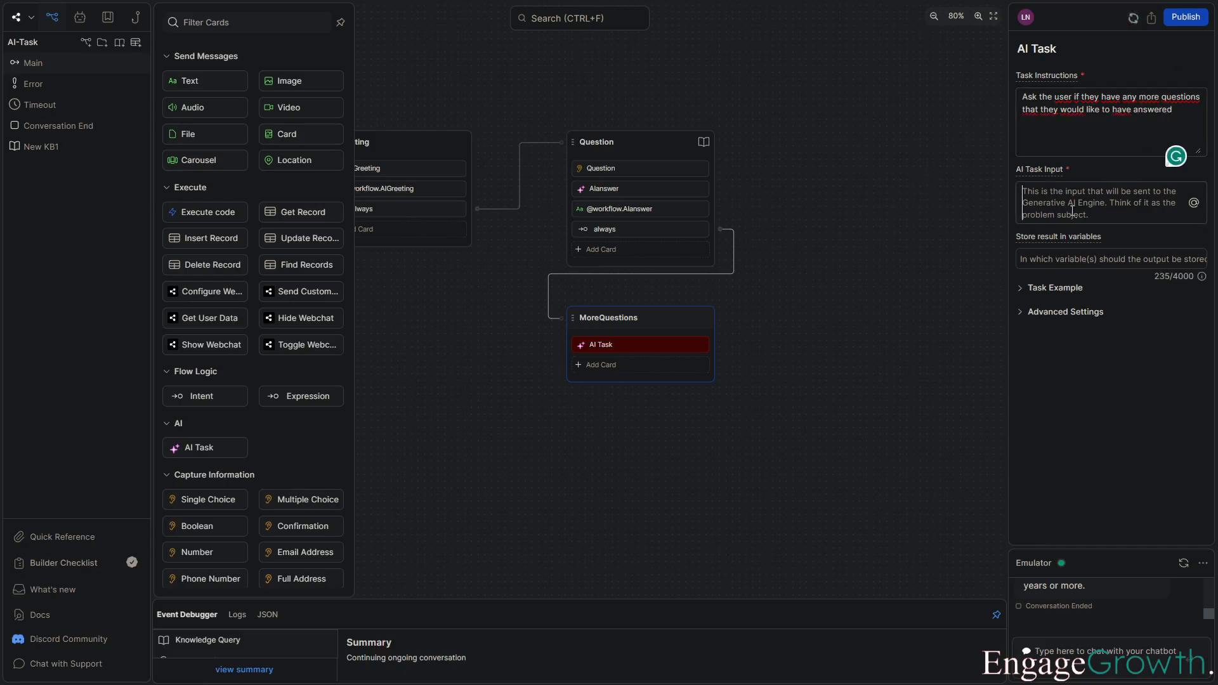
{"action": "left_click", "coordinate": [943, 183]}
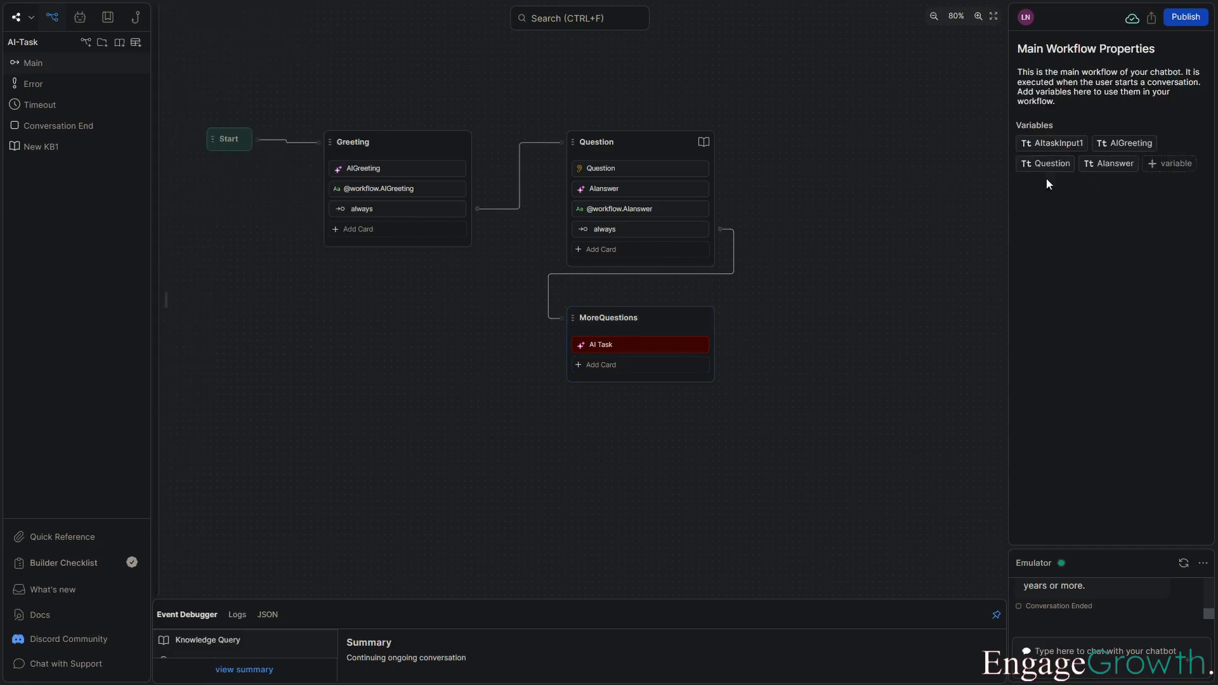
Create a new workflow string variable named morequestions.
{"action": "left_click", "coordinate": [1166, 164]}
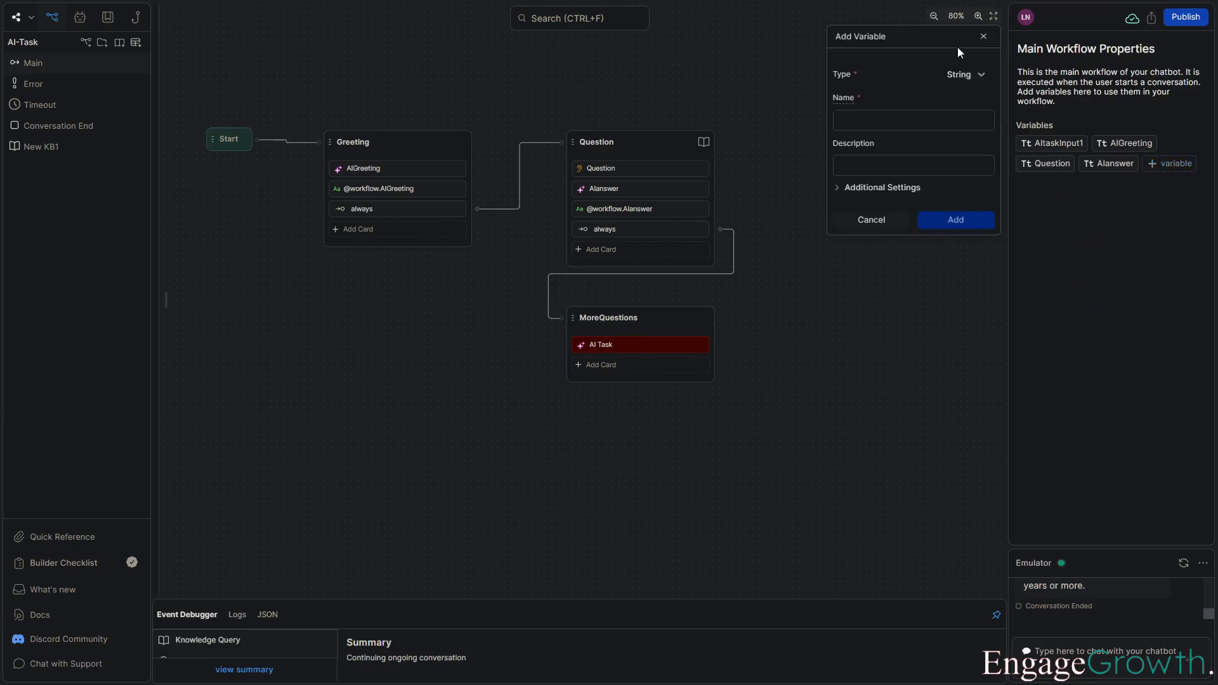
{"action": "left_click", "coordinate": [869, 116]}
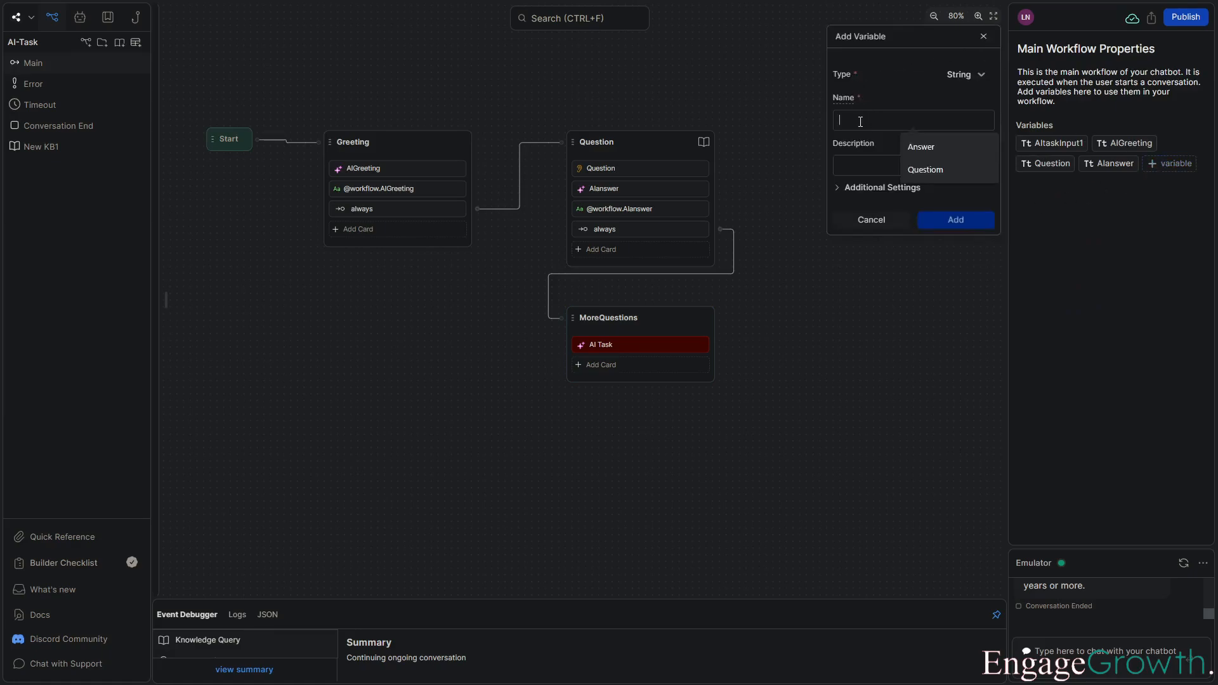
{"action": "type", "text": "morequestions"}
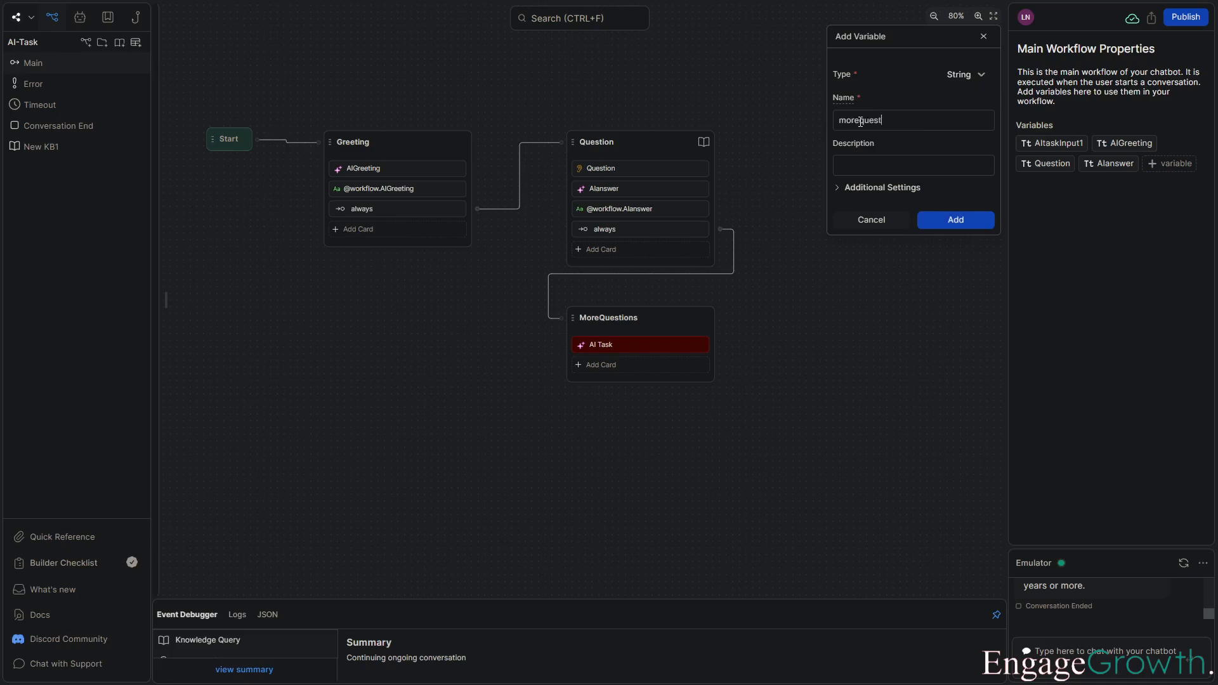
{"action": "left_click", "coordinate": [964, 220]}
Set the MoreQuestions AI Task's input to the morequestions workflow variable.
{"action": "left_click", "coordinate": [690, 344]}
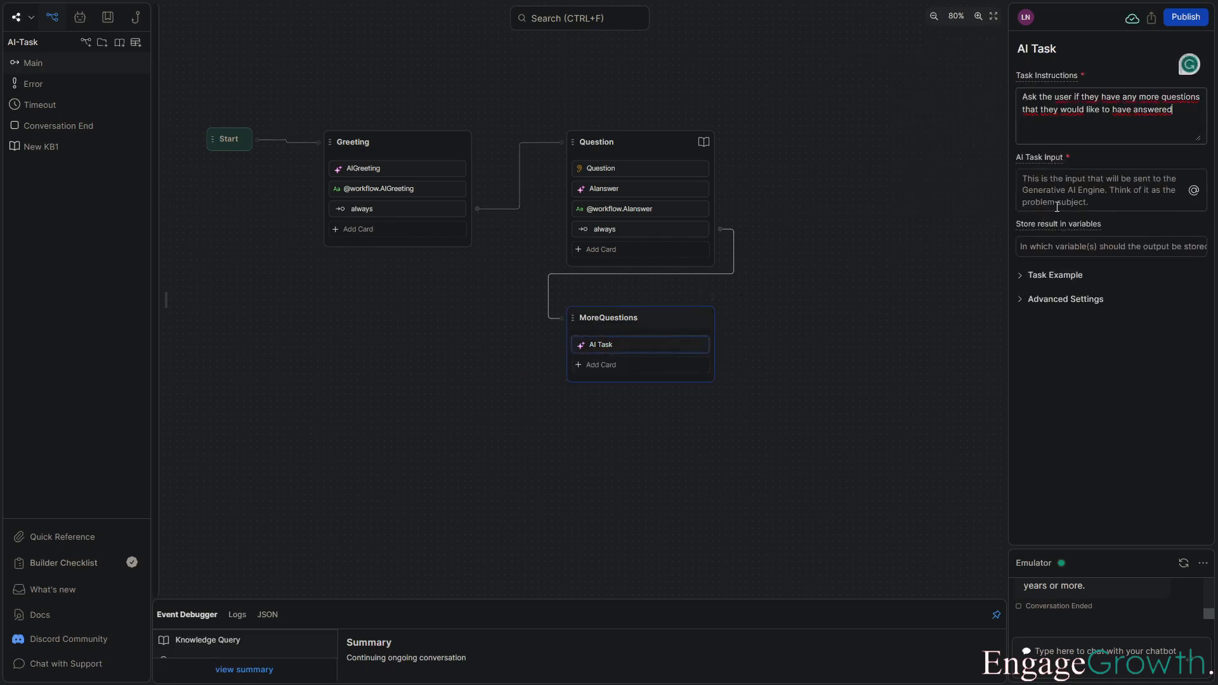
{"action": "left_click", "coordinate": [1193, 190]}
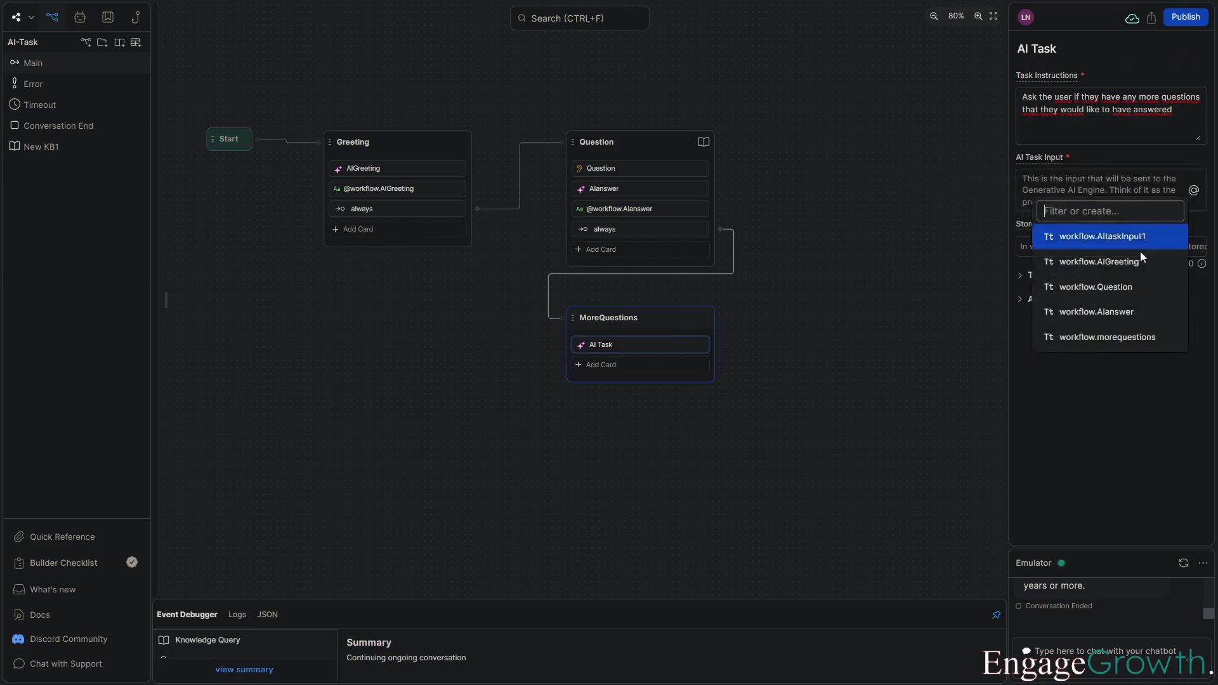
{"action": "left_click", "coordinate": [1135, 338]}
Create another workflow string variable named MoreQuestions2.
{"action": "left_click", "coordinate": [1130, 184]}
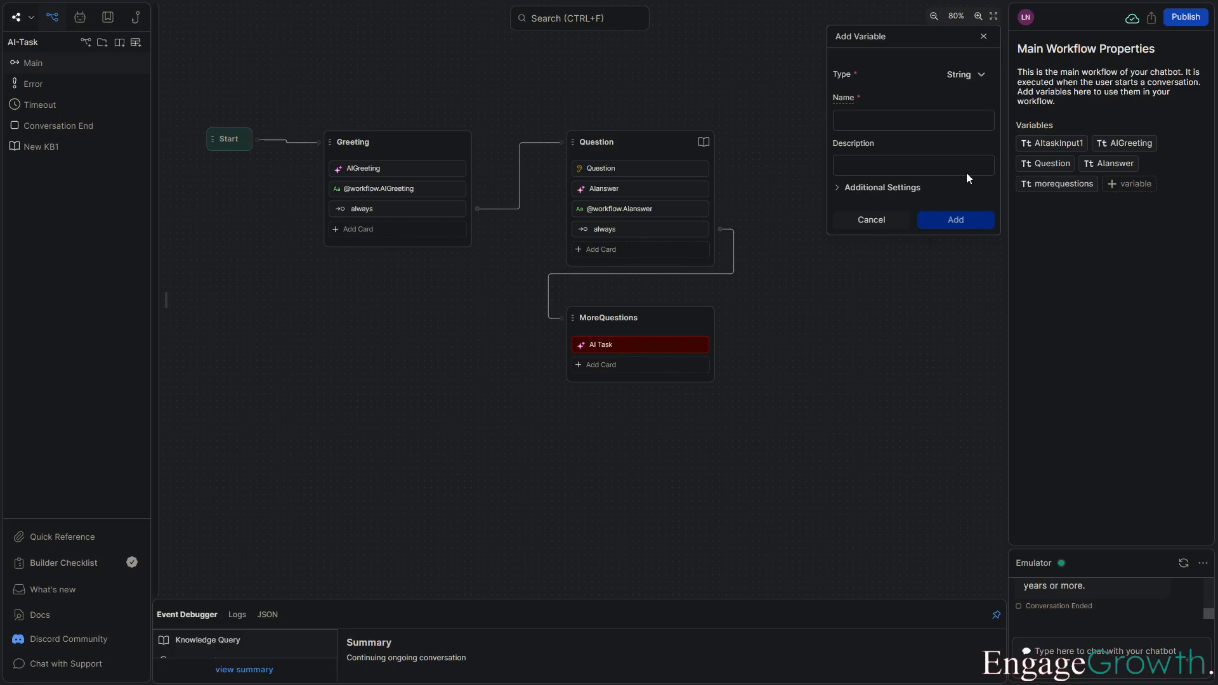
{"action": "left_click", "coordinate": [924, 120]}
{"action": "type", "text": "Mor"}
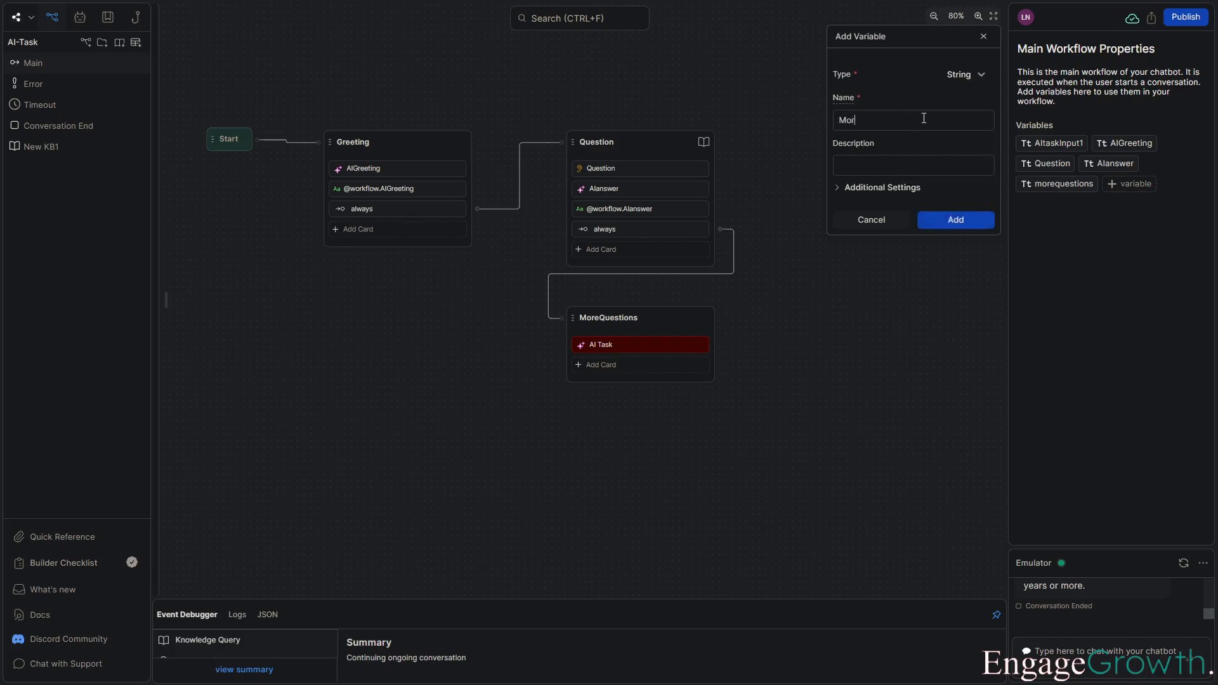
{"action": "type", "text": "eQuestions2"}
{"action": "left_click", "coordinate": [956, 219]}
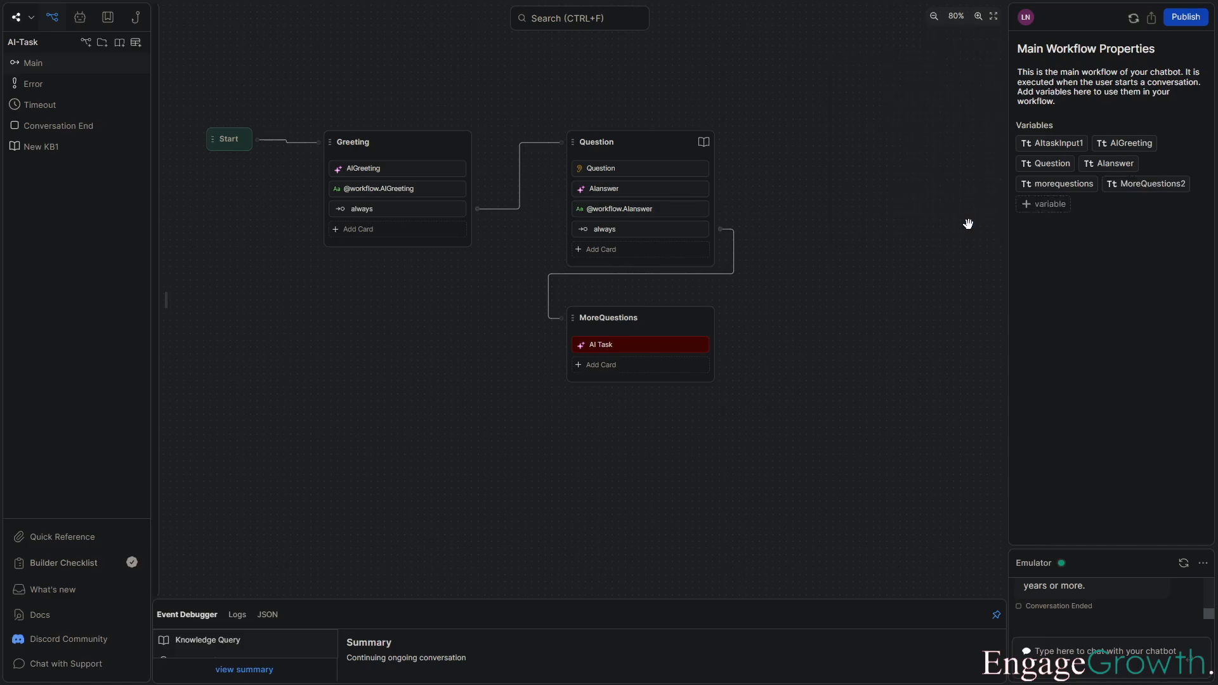
Store the MoreQuestions AI Task's result in the MoreQuestions2 variable.
{"action": "left_click", "coordinate": [674, 347]}
{"action": "left_click", "coordinate": [1196, 223]}
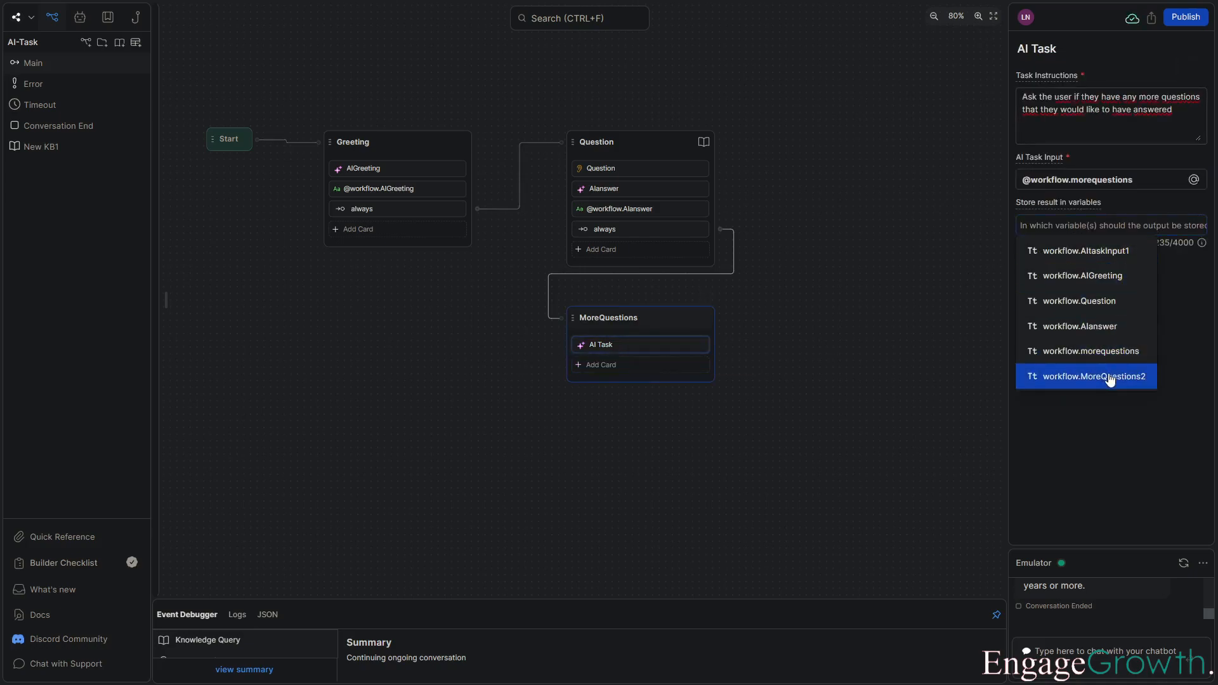
{"action": "left_click", "coordinate": [1040, 378]}
{"action": "left_click", "coordinate": [900, 317]}
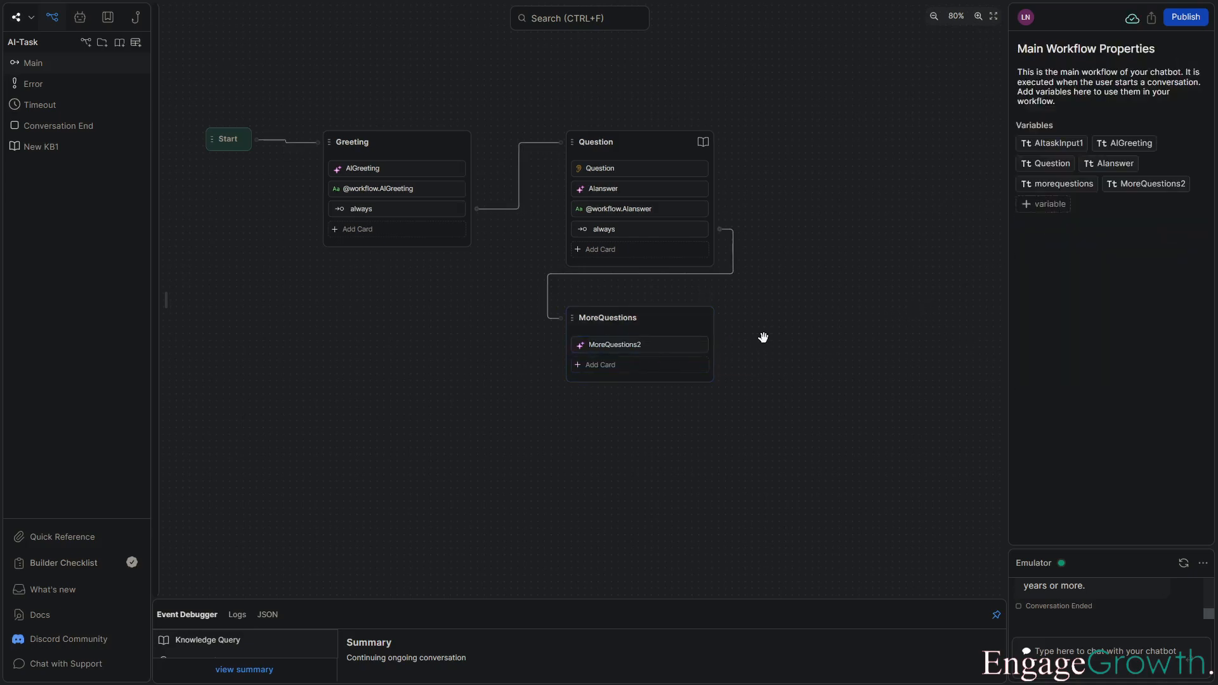
Add a Boolean capture card below the AI Task in the MoreQuestions node.
{"action": "left_click", "coordinate": [670, 374]}
{"action": "left_click", "coordinate": [668, 369]}
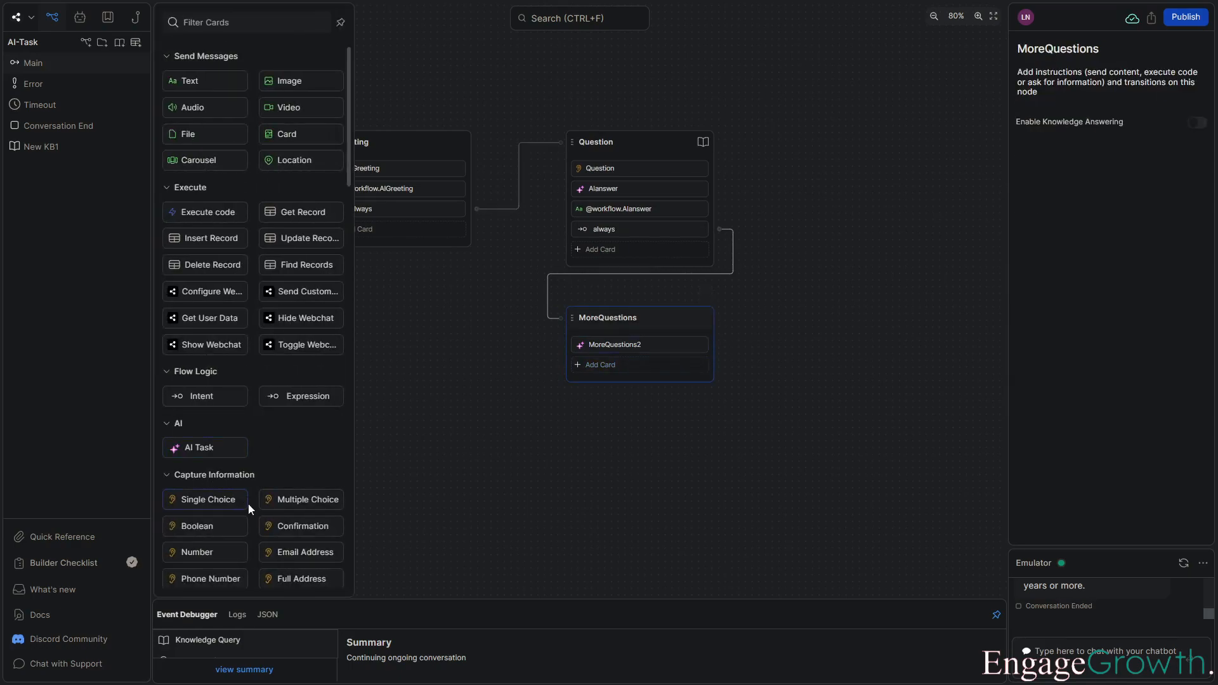
{"action": "left_click", "coordinate": [198, 526]}
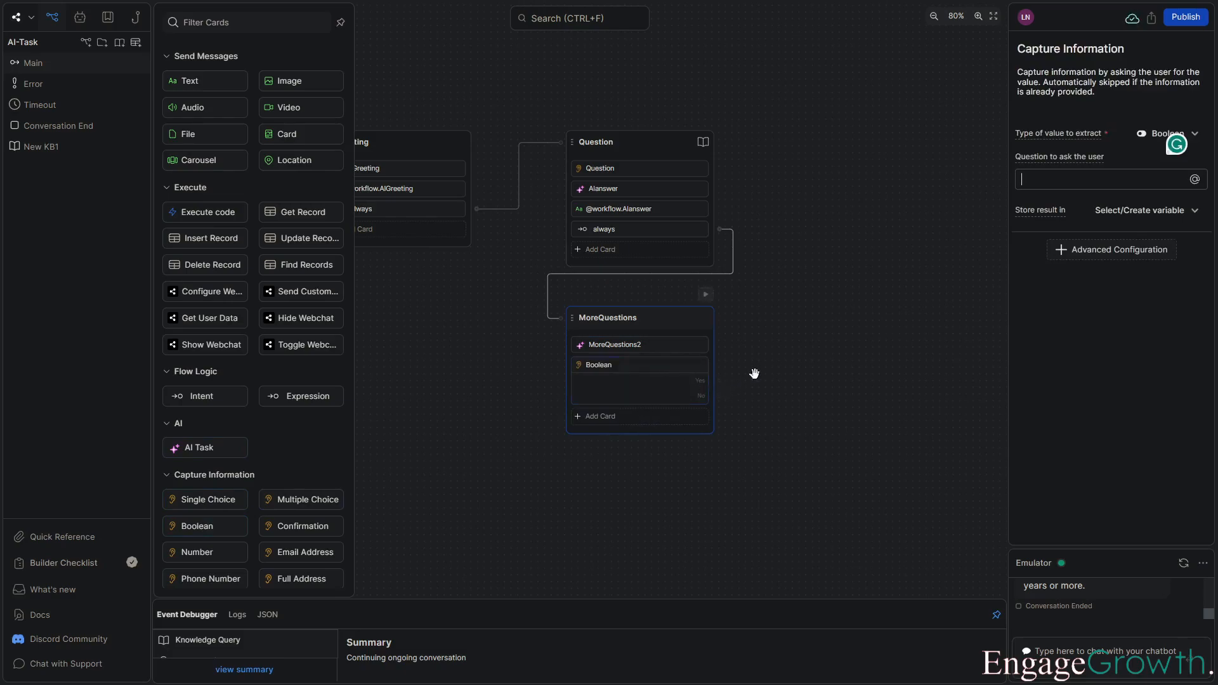
Set the Boolean card's question to ask the user to the MoreQuestions2 variable.
{"action": "left_click_drag", "start_coordinate": [777, 357], "coordinate": [721, 367]}
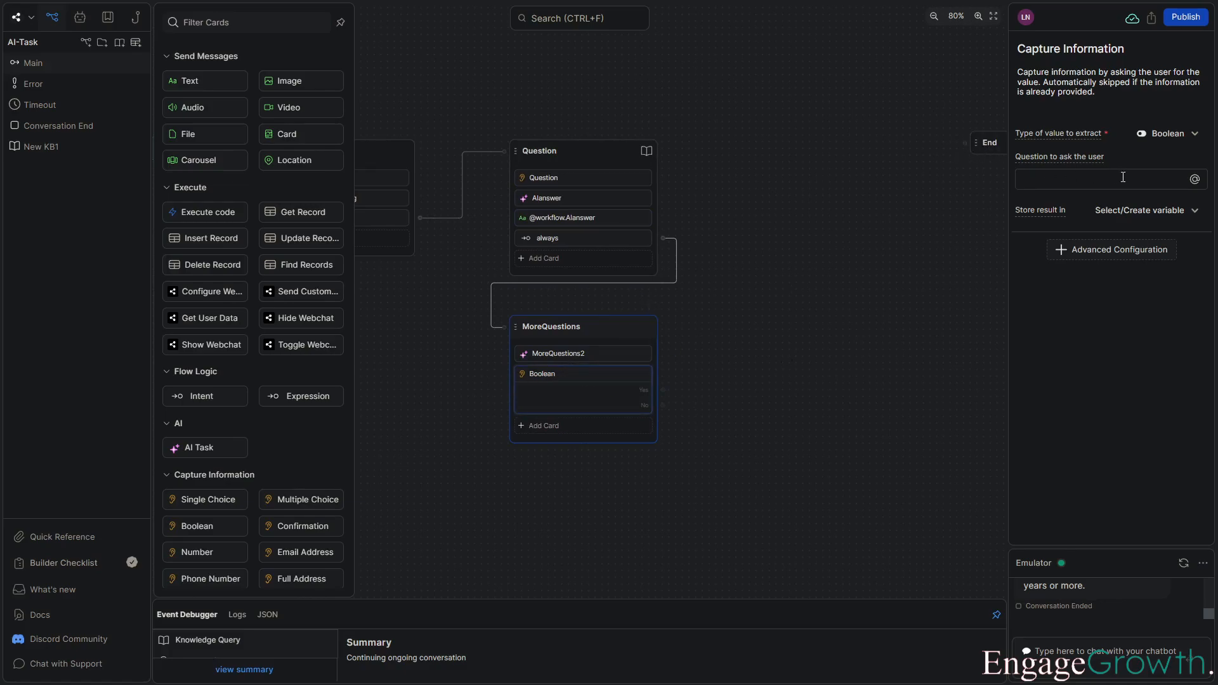
{"action": "left_click", "coordinate": [1195, 179]}
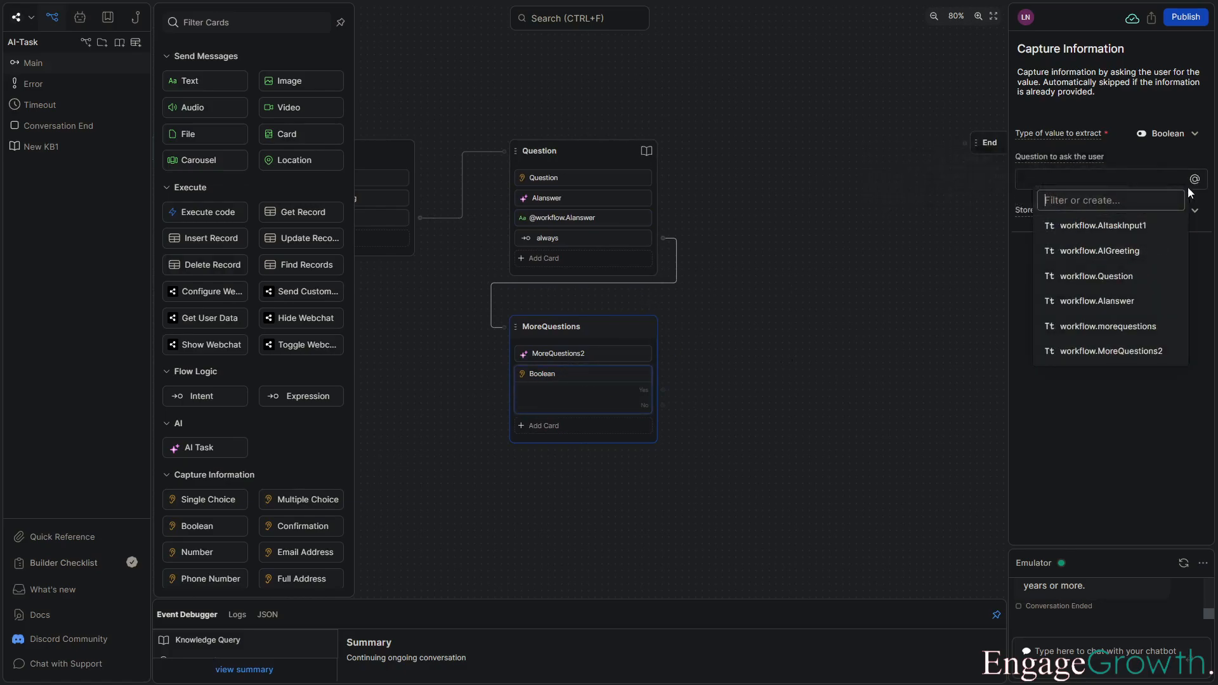
{"action": "left_click", "coordinate": [1144, 351]}
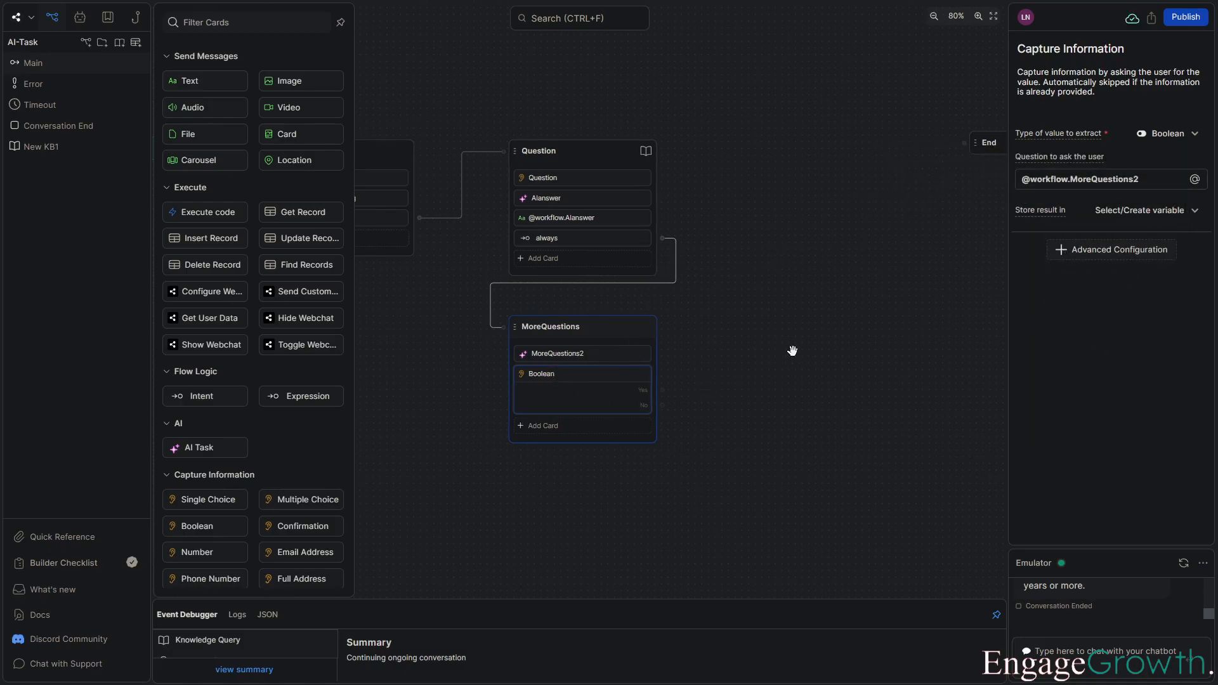
{"action": "left_click", "coordinate": [732, 357]}
Connect the Boolean card's Yes output to the Question node and its No output to the End node.
{"action": "left_click_drag", "start_coordinate": [664, 389], "coordinate": [505, 152]}
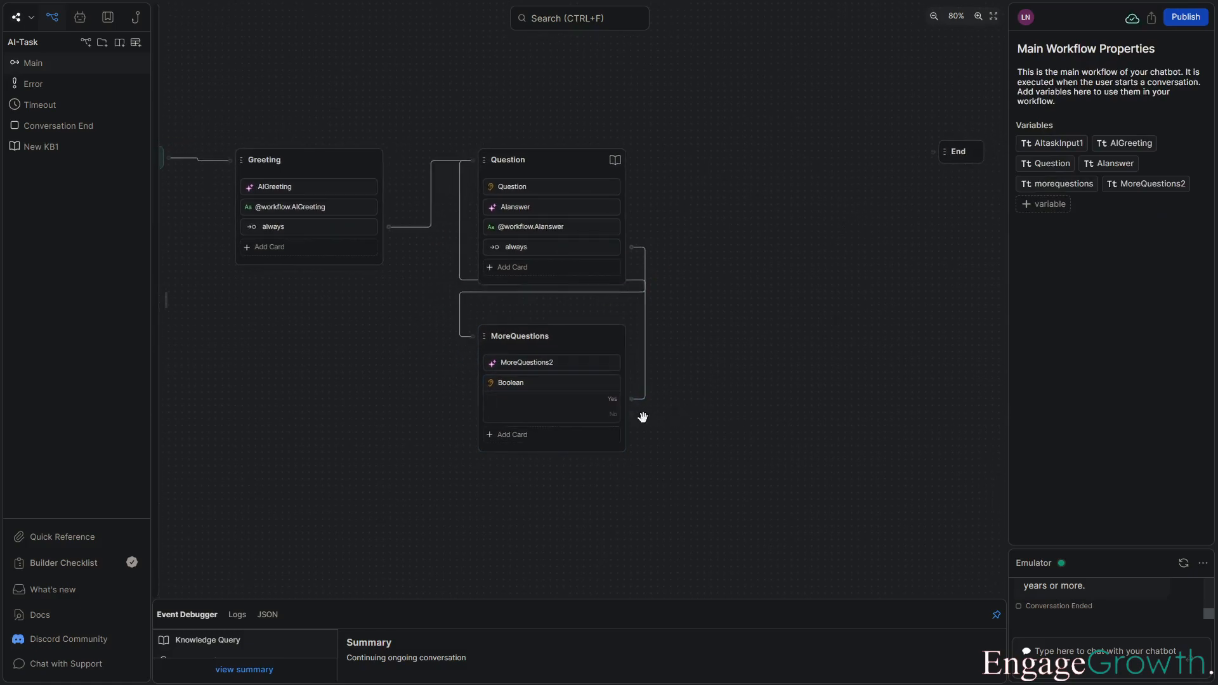
{"action": "left_click_drag", "start_coordinate": [632, 415], "coordinate": [788, 163]}
{"action": "left_click", "coordinate": [822, 297]}
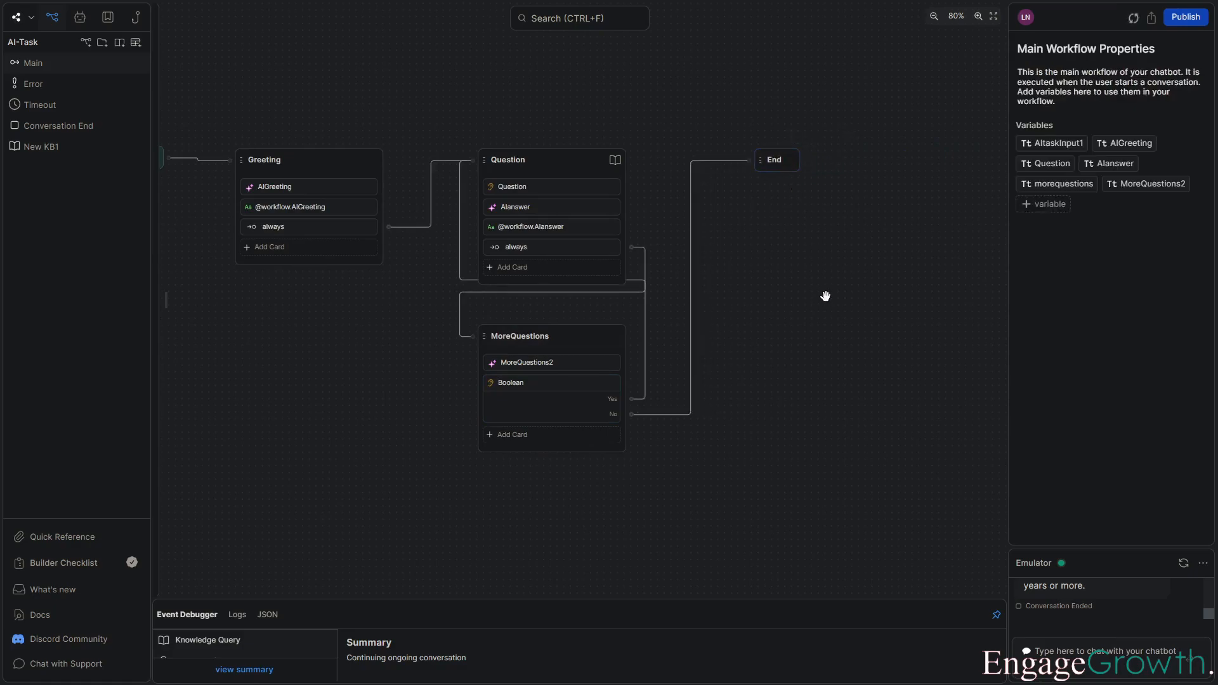
{"action": "left_click_drag", "start_coordinate": [822, 299], "coordinate": [849, 302]}
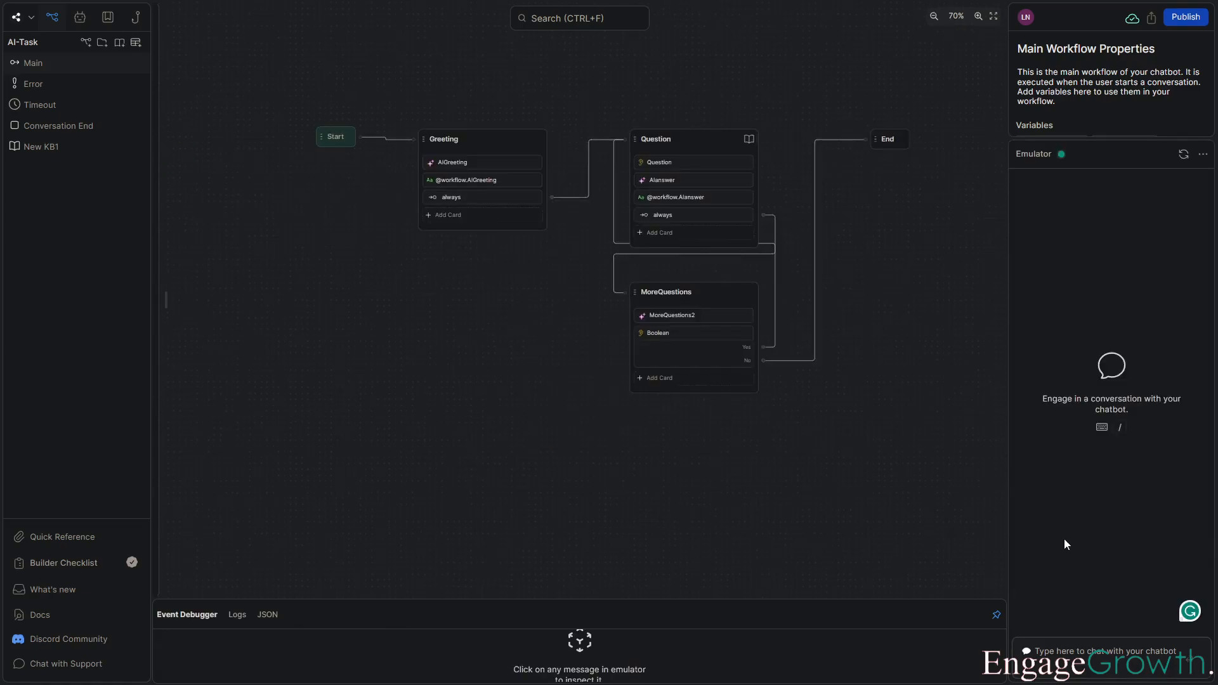
Start a test conversation in the emulator by sending "Hello bot".
{"action": "type", "text": "Hello bot"}
{"action": "key", "text": "Return"}
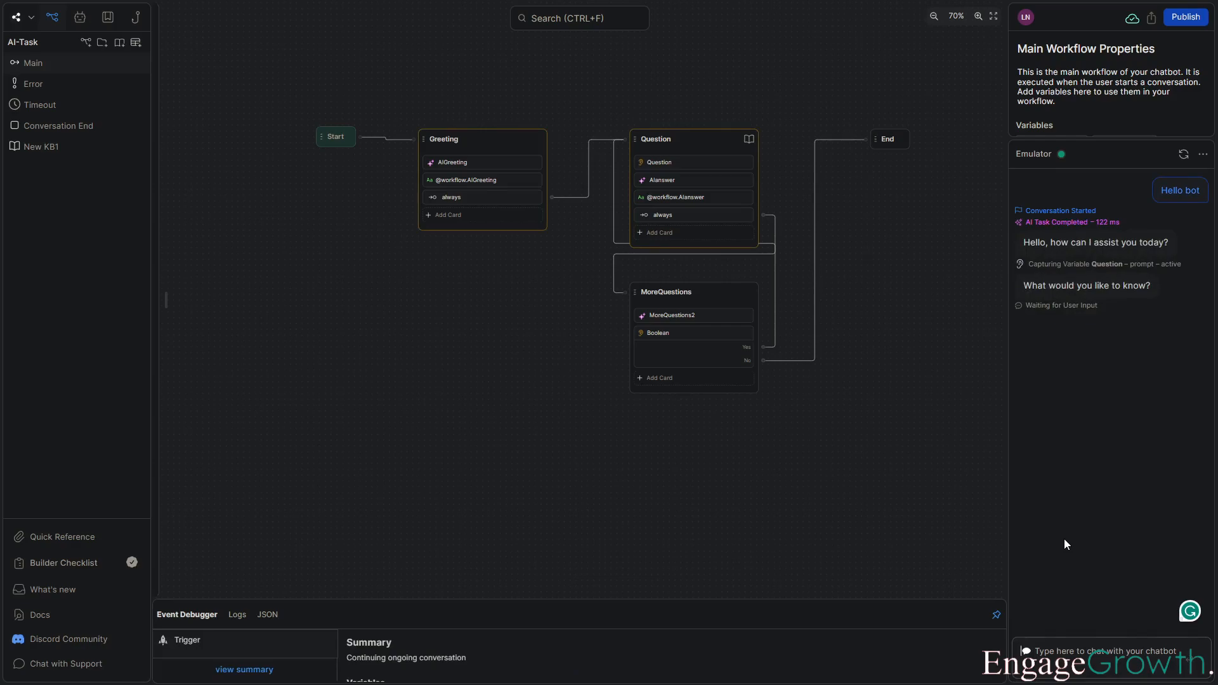
Ask the bot "What services do you offer?" in the emulator.
{"action": "type", "text": "What ser"}
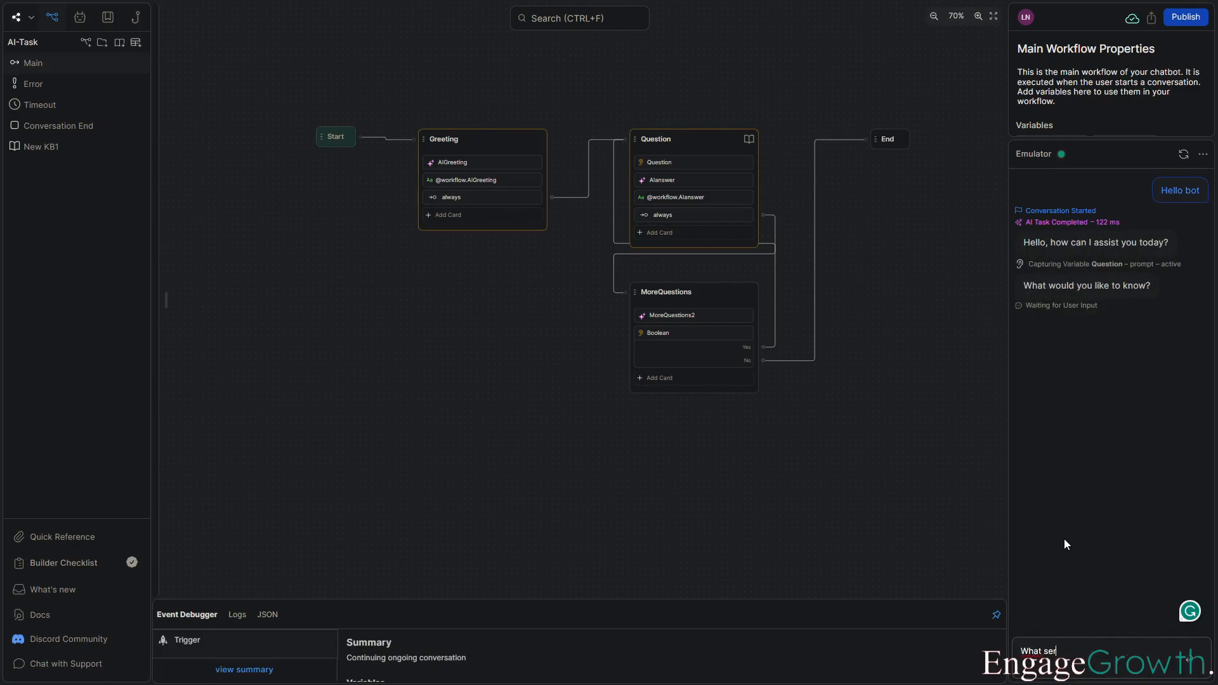
{"action": "type", "text": "vices do you po"}
{"action": "key", "text": "BackSpace"}
{"action": "key", "text": "BackSpace"}
{"action": "type", "text": "offer?"}
{"action": "key", "text": "Return"}
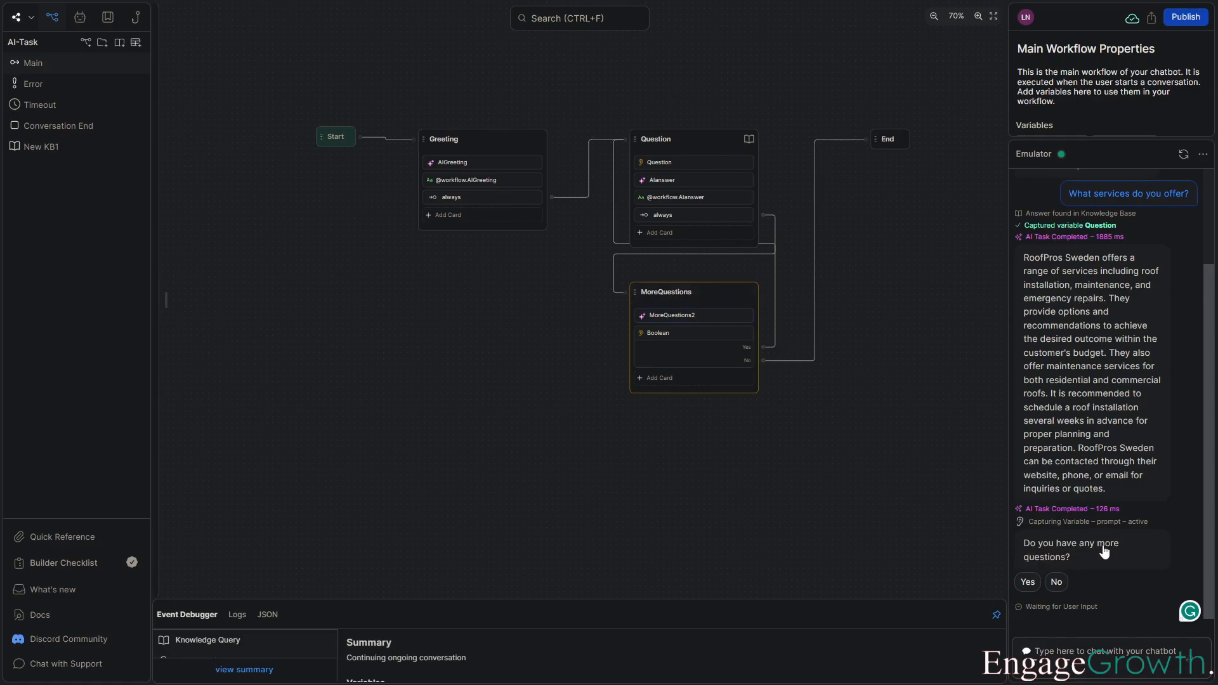
Answer Yes to more questions and ask "How is the pricing determined".
{"action": "left_click", "coordinate": [1026, 582]}
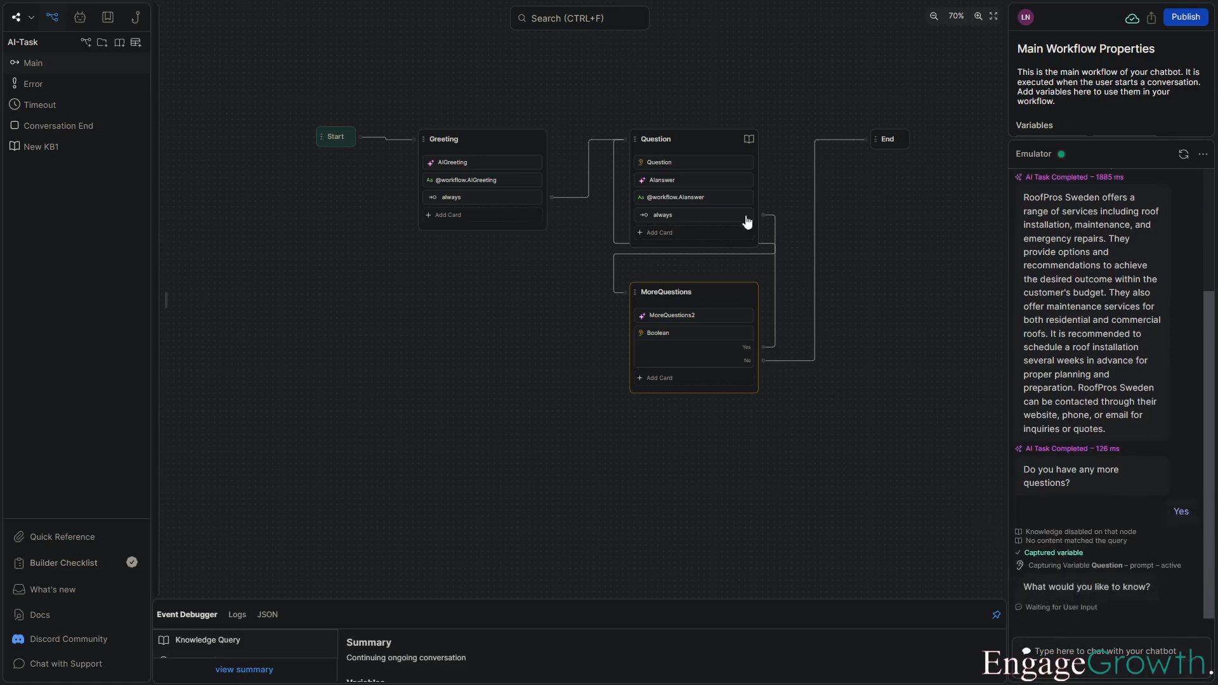
{"action": "left_click", "coordinate": [1117, 651]}
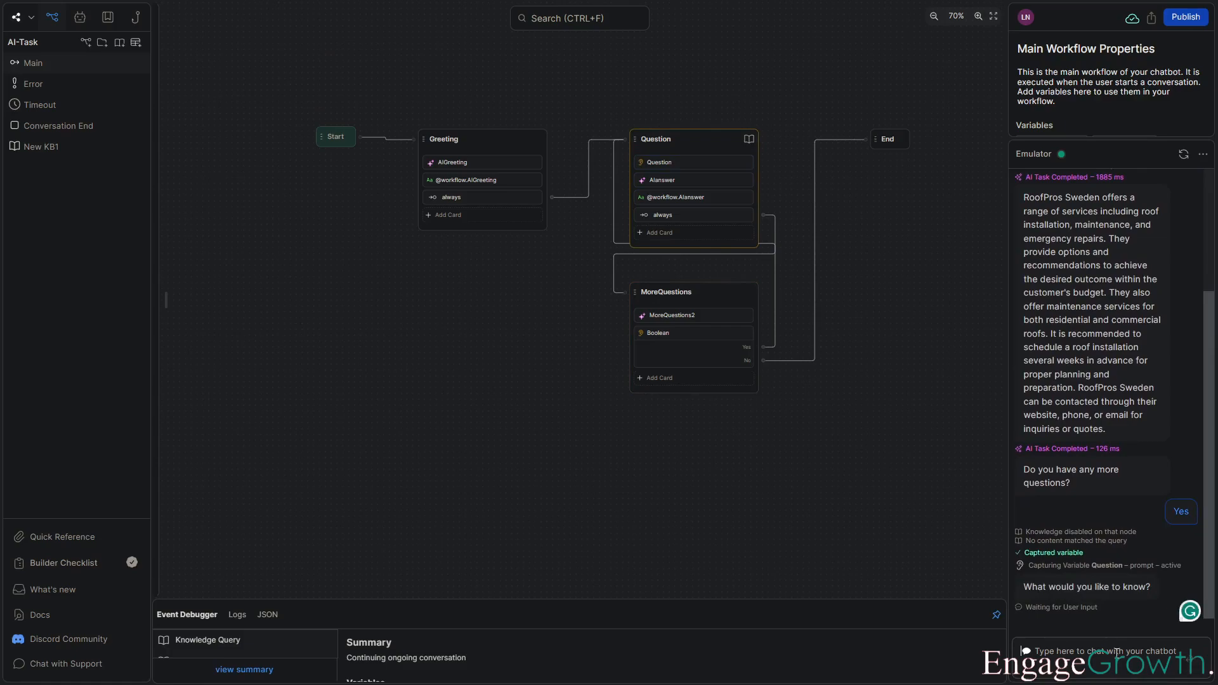
{"action": "type", "text": "How is the pricing determined?"}
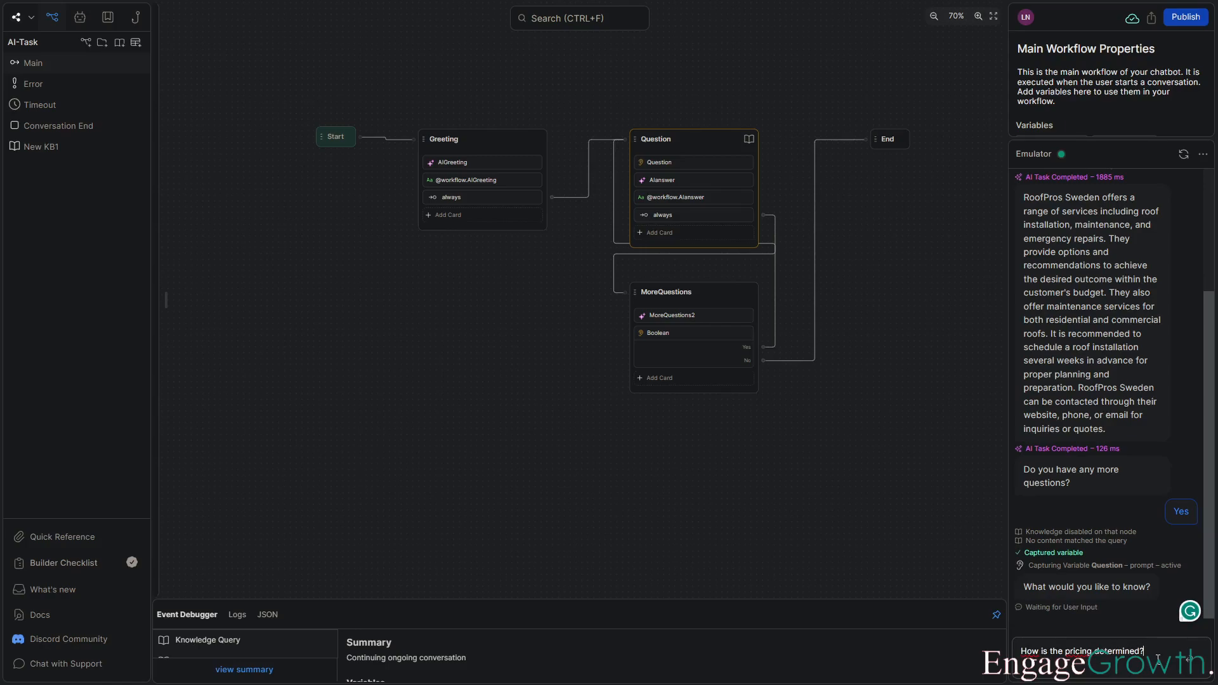
{"action": "key", "text": "Return"}
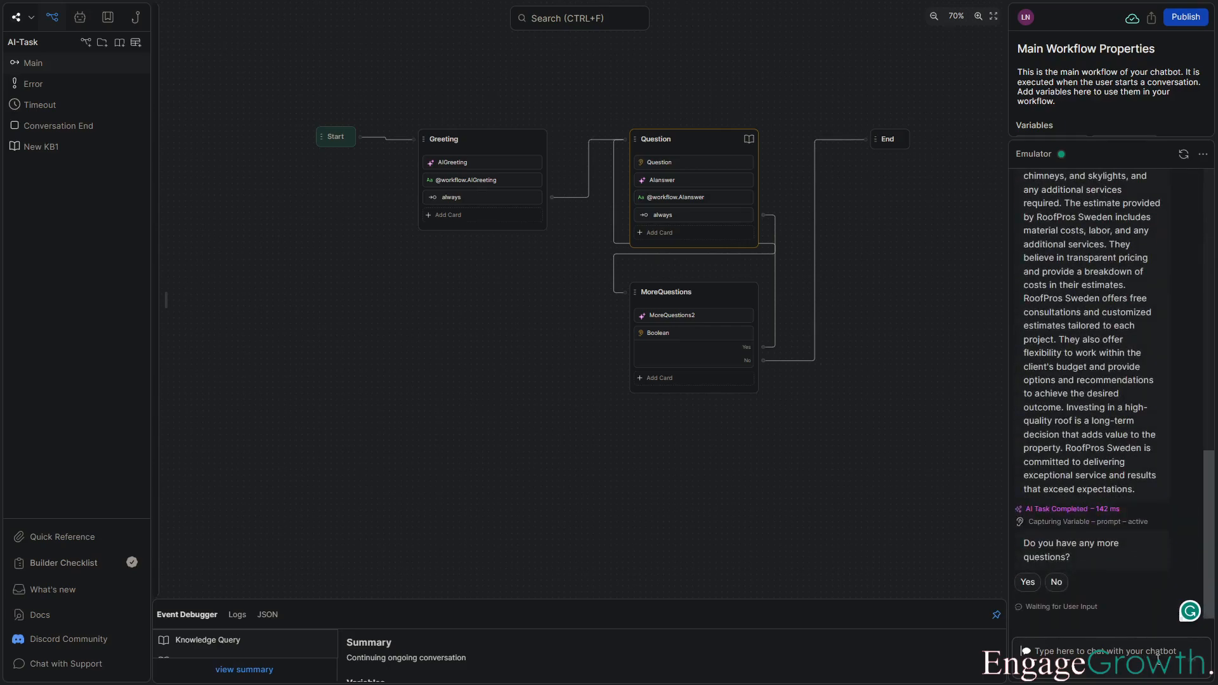
Read the pricing answer and reply No to end the conversation.
{"action": "scroll", "coordinate": [1079, 375], "scroll_direction": "up", "scroll_amount": 7}
{"action": "scroll", "coordinate": [1079, 375], "scroll_direction": "down", "scroll_amount": 7}
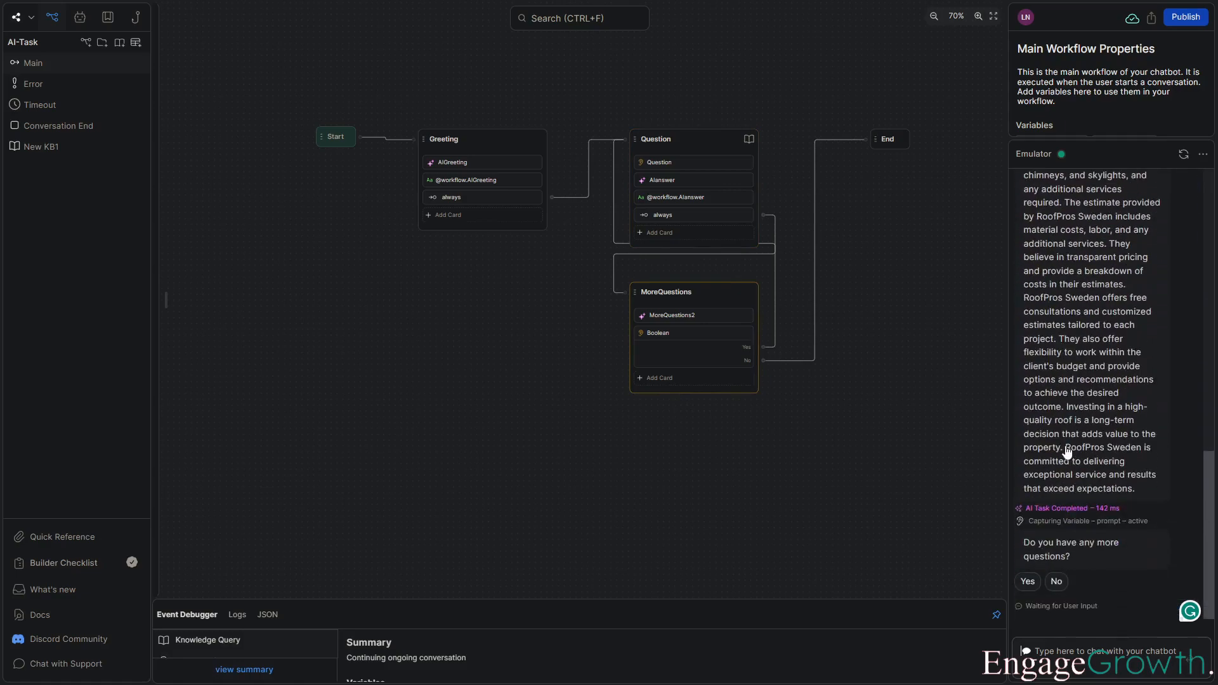
{"action": "left_click", "coordinate": [1057, 582]}
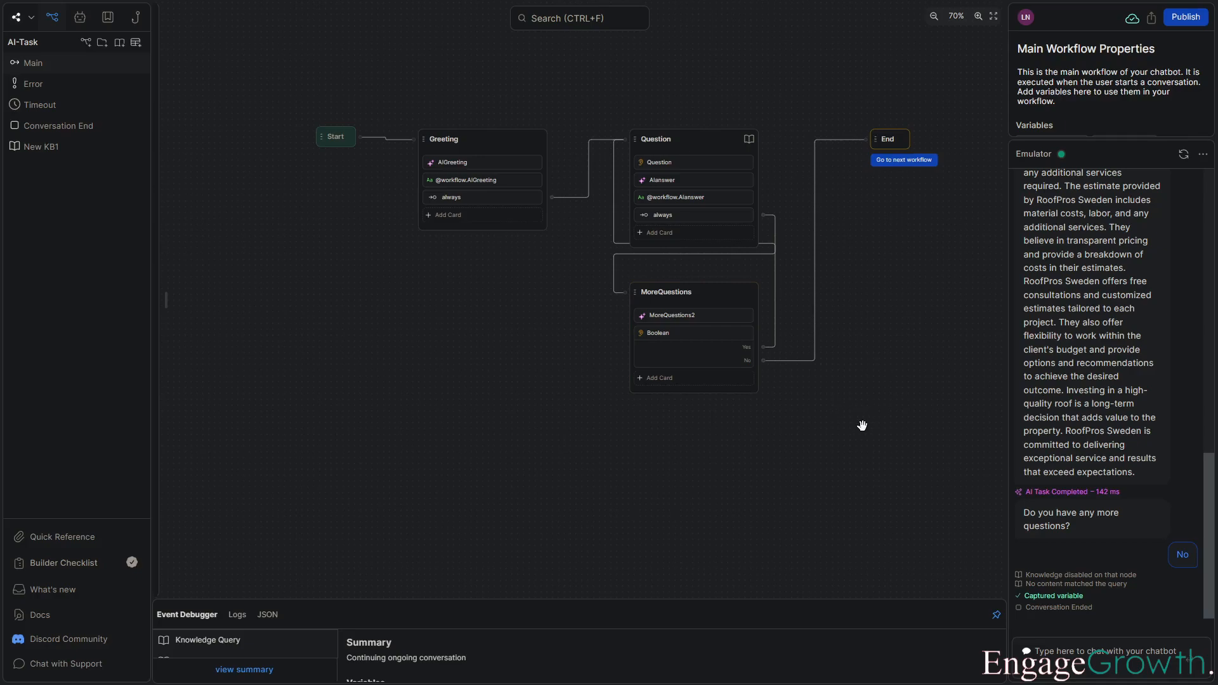
{"action": "scroll", "coordinate": [827, 488], "scroll_direction": "down", "scroll_amount": 1}
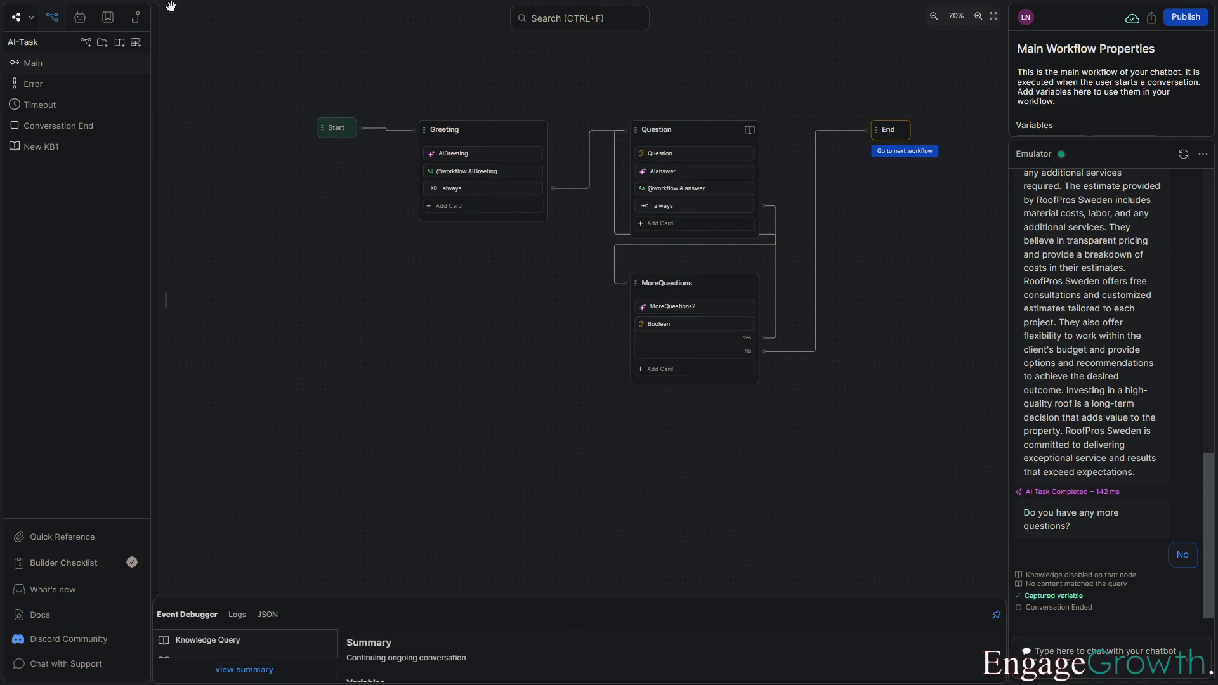
Enable the Personality Agent with the description "You are a customer support chatbot. Be polite and professional." and save it.
{"action": "left_click", "coordinate": [80, 17]}
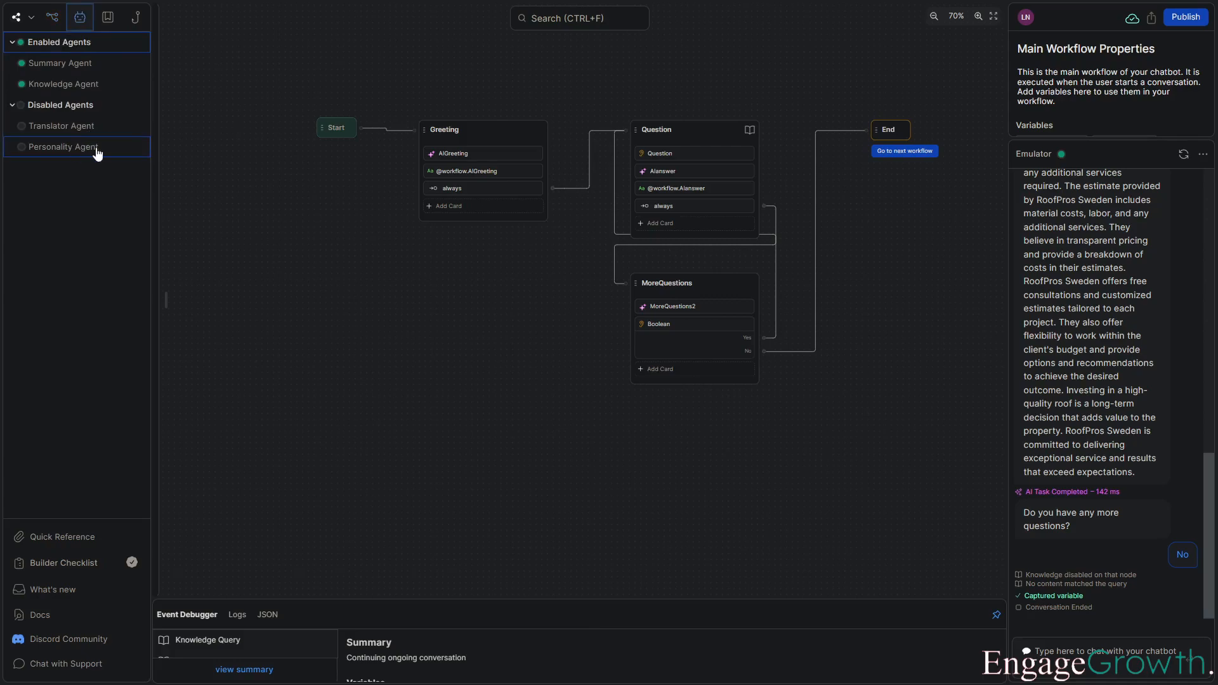
{"action": "left_click", "coordinate": [93, 147]}
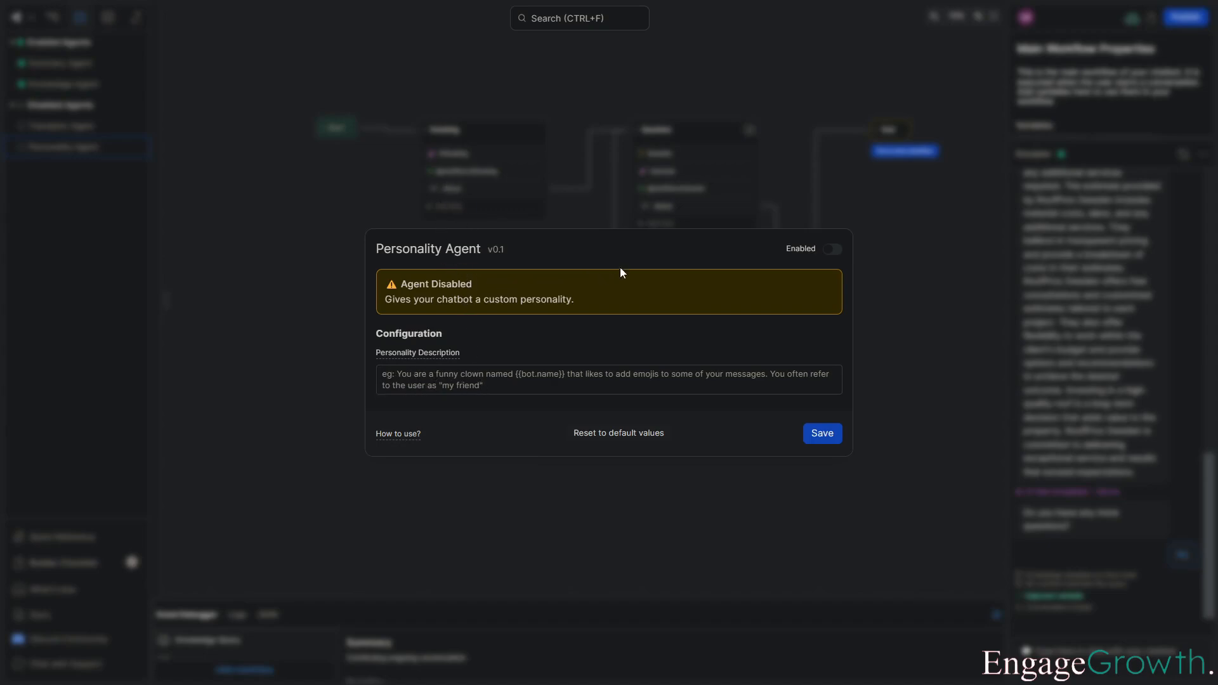
{"action": "left_click", "coordinate": [457, 385]}
{"action": "type", "text": "You"}
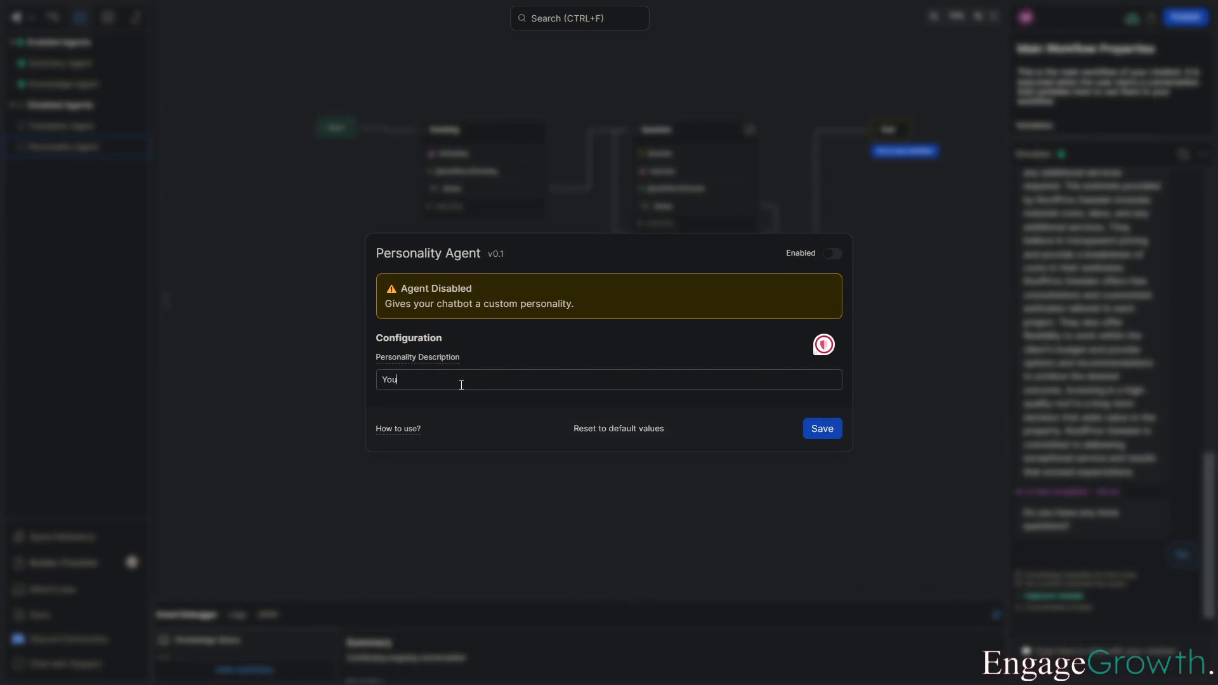
{"action": "type", "text": " are a customer support chatbot. Be polite and pr"}
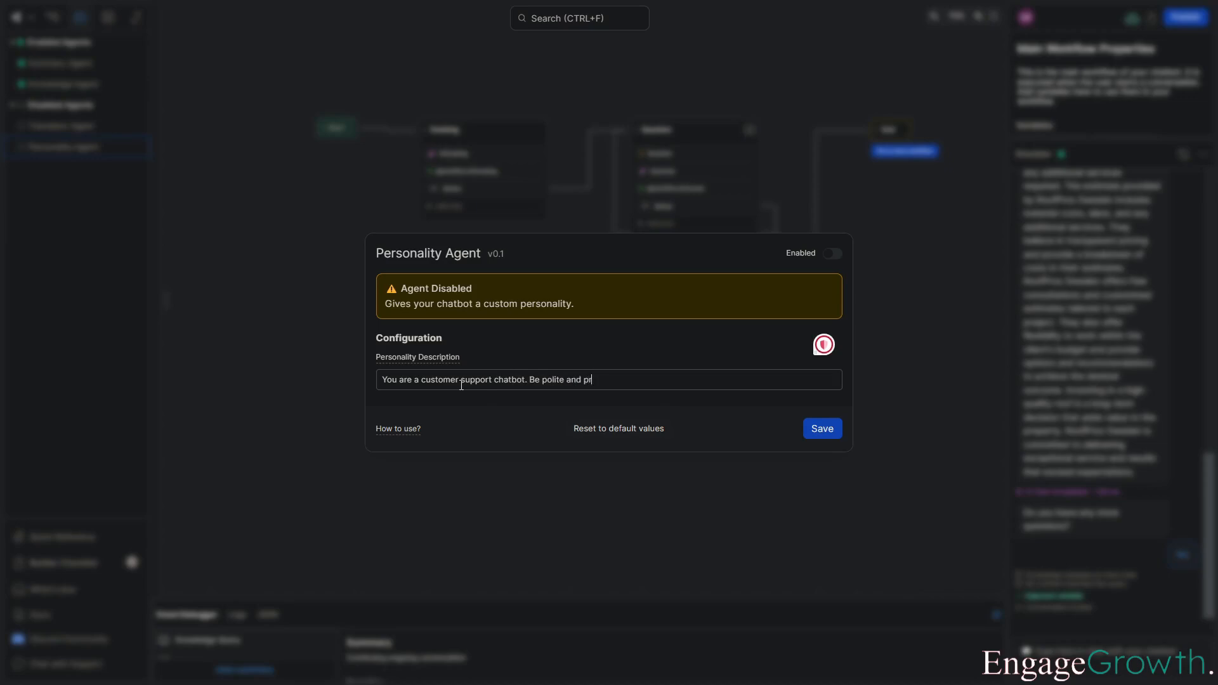
{"action": "type", "text": "ofessional."}
{"action": "left_click", "coordinate": [832, 253]}
{"action": "left_click", "coordinate": [821, 428]}
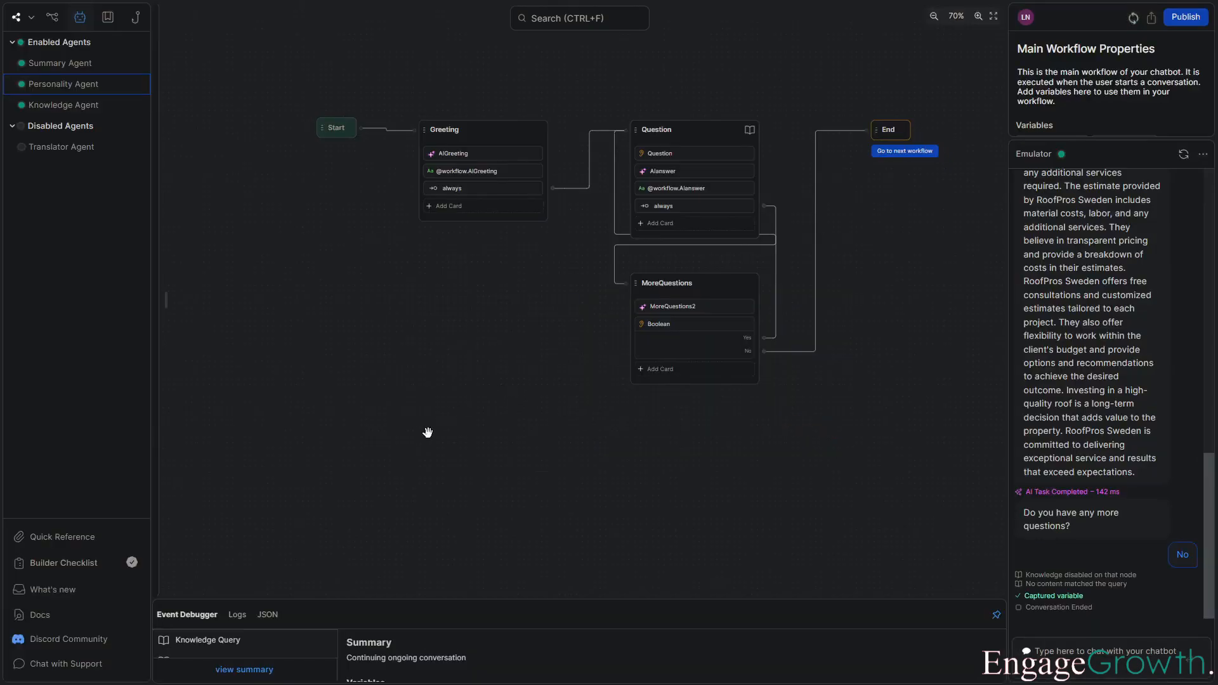
{"action": "left_click", "coordinate": [66, 83]}
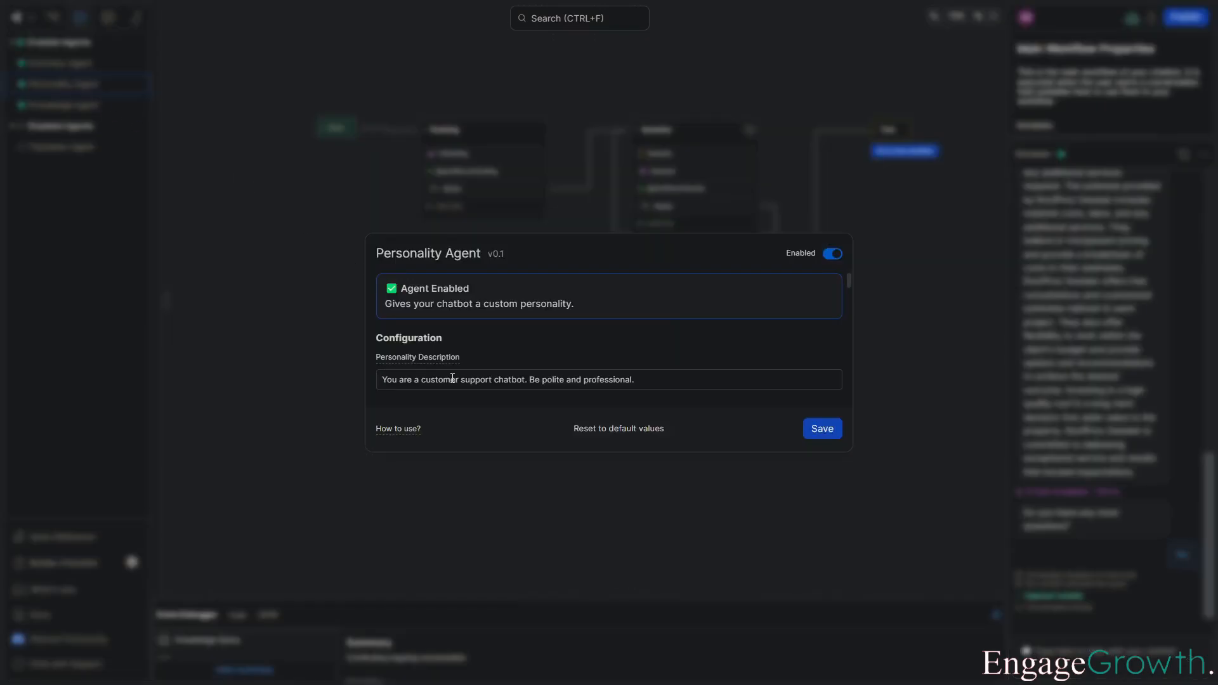
{"action": "left_click", "coordinate": [812, 437]}
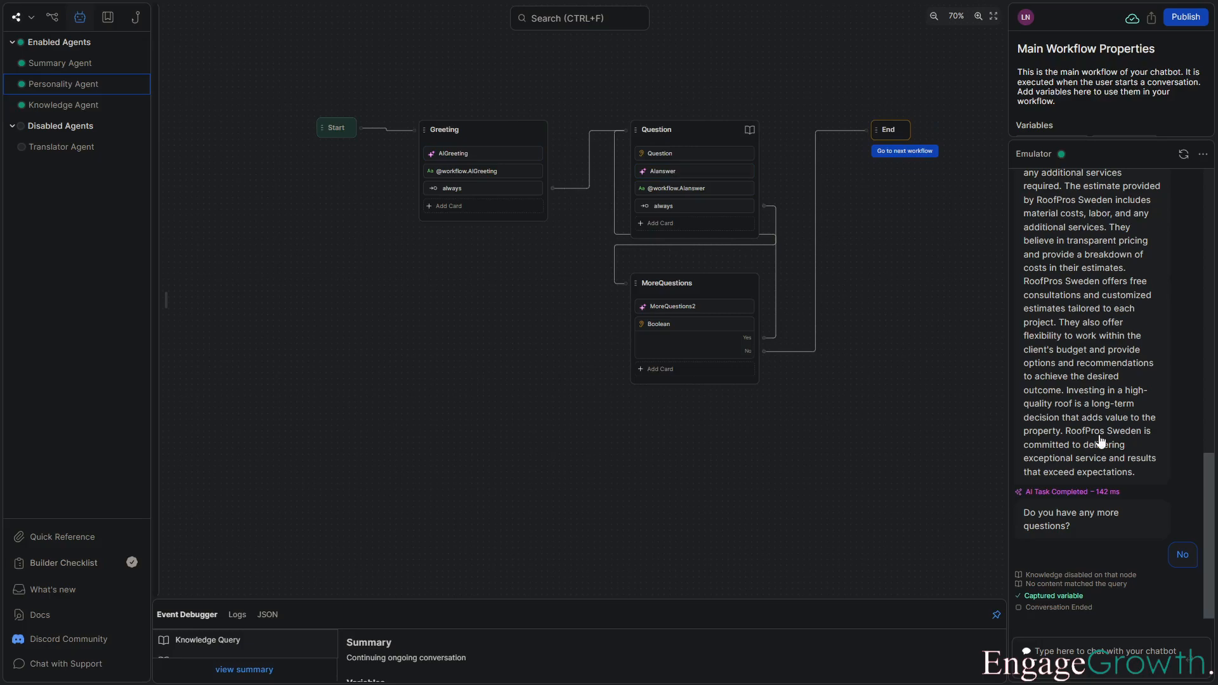
Restart the emulator conversation and send "Hello".
{"action": "left_click", "coordinate": [1184, 156]}
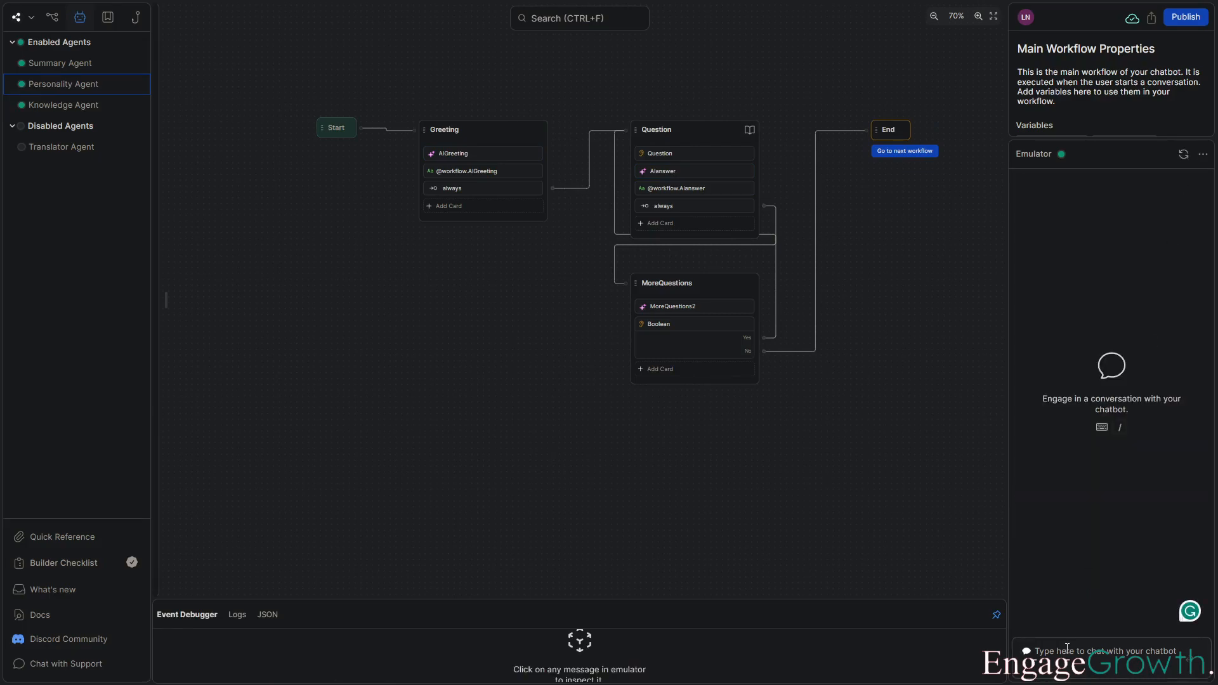
{"action": "left_click", "coordinate": [1066, 648]}
{"action": "type", "text": "Hello"}
{"action": "key", "text": "Return"}
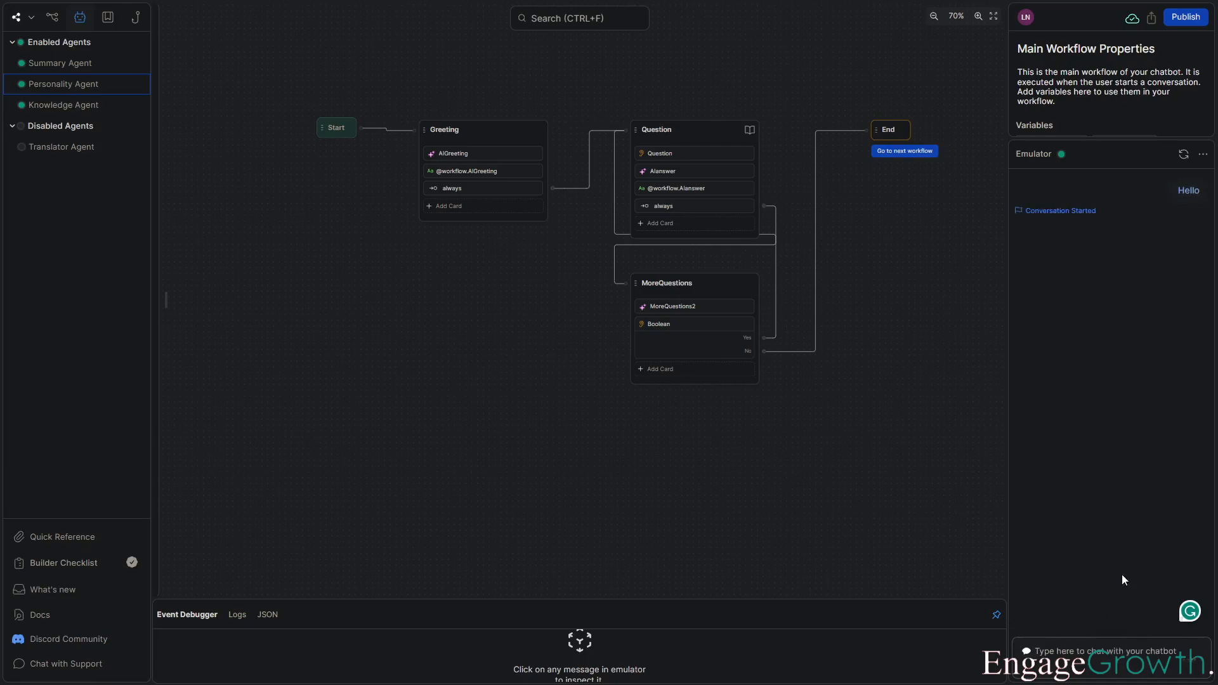